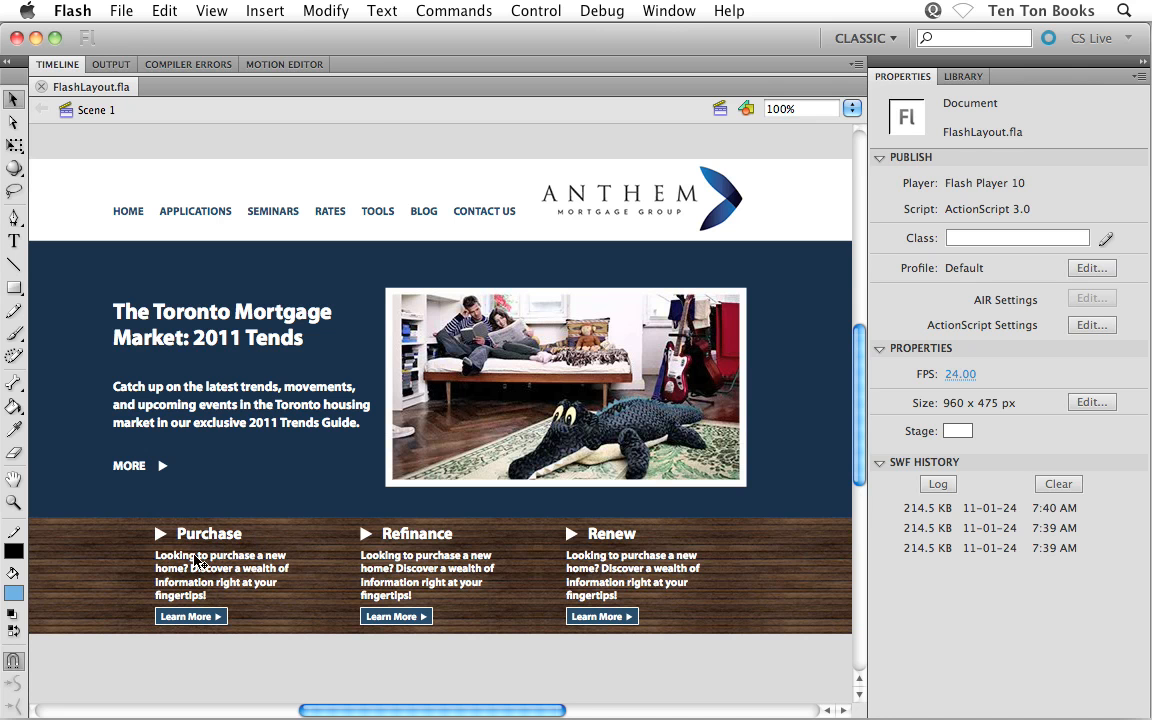
Step: Convert the Purchase group on the stage into a Button symbol named Purchase
{"action": "left_click", "coordinate": [215, 578]}
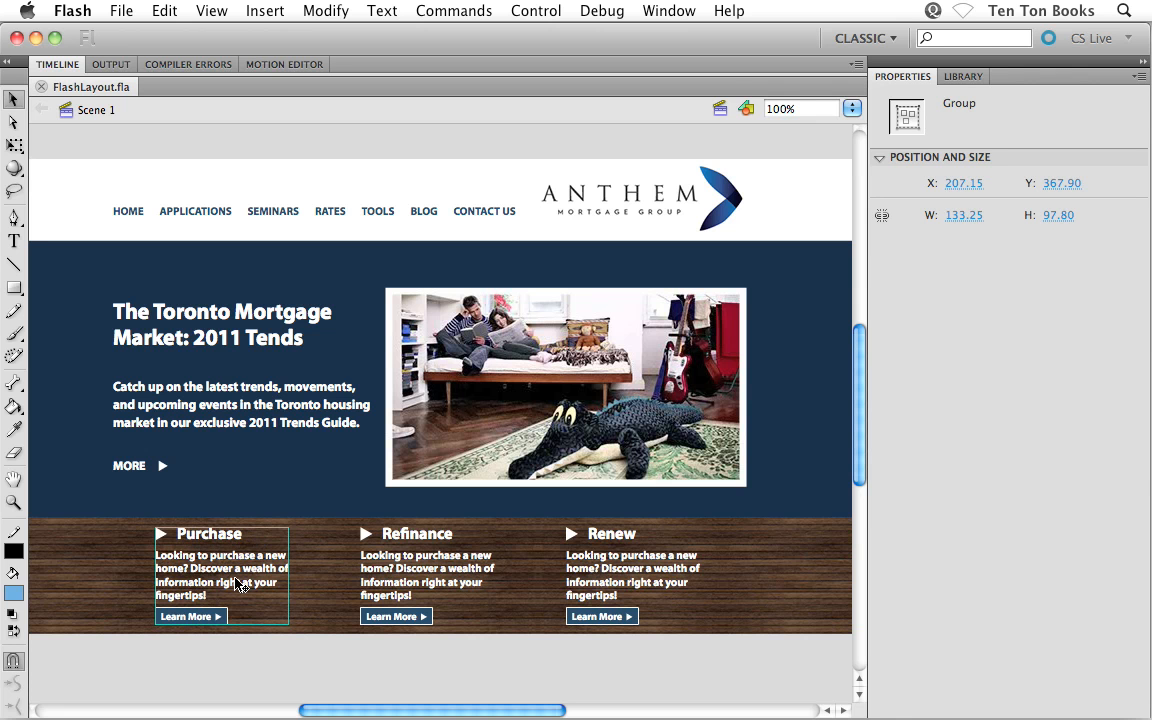
{"action": "left_click", "coordinate": [325, 12]}
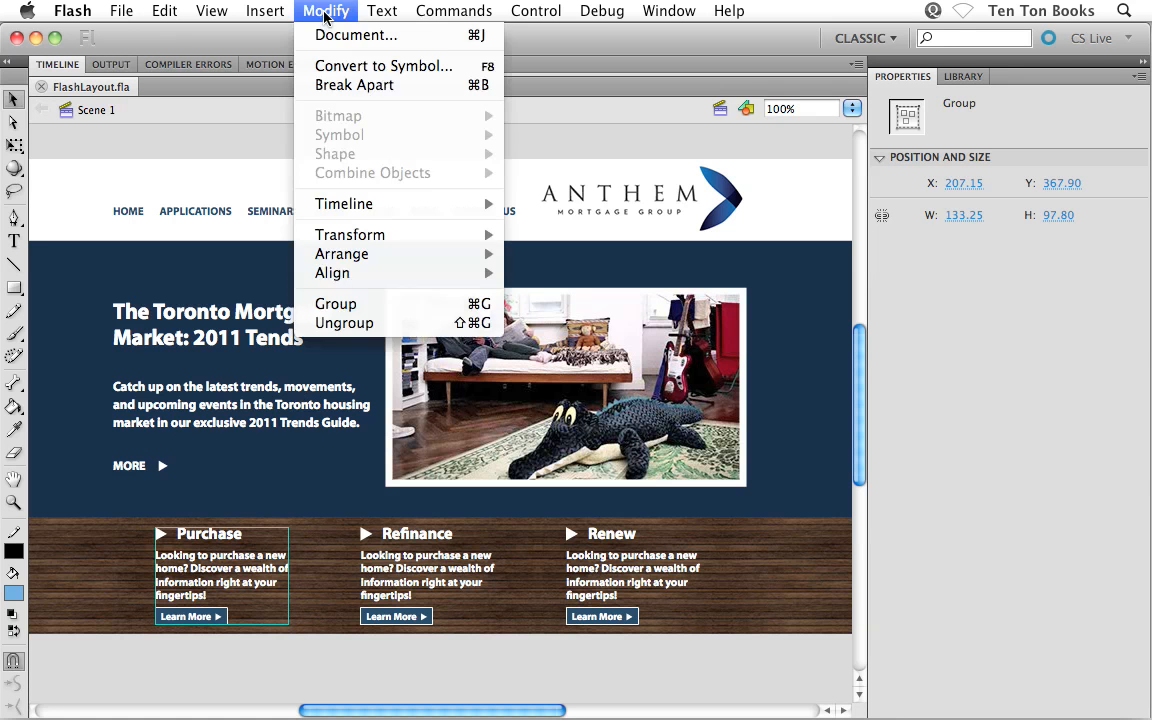
{"action": "left_click", "coordinate": [320, 68]}
{"action": "left_click_drag", "start_coordinate": [375, 77], "coordinate": [385, 108]}
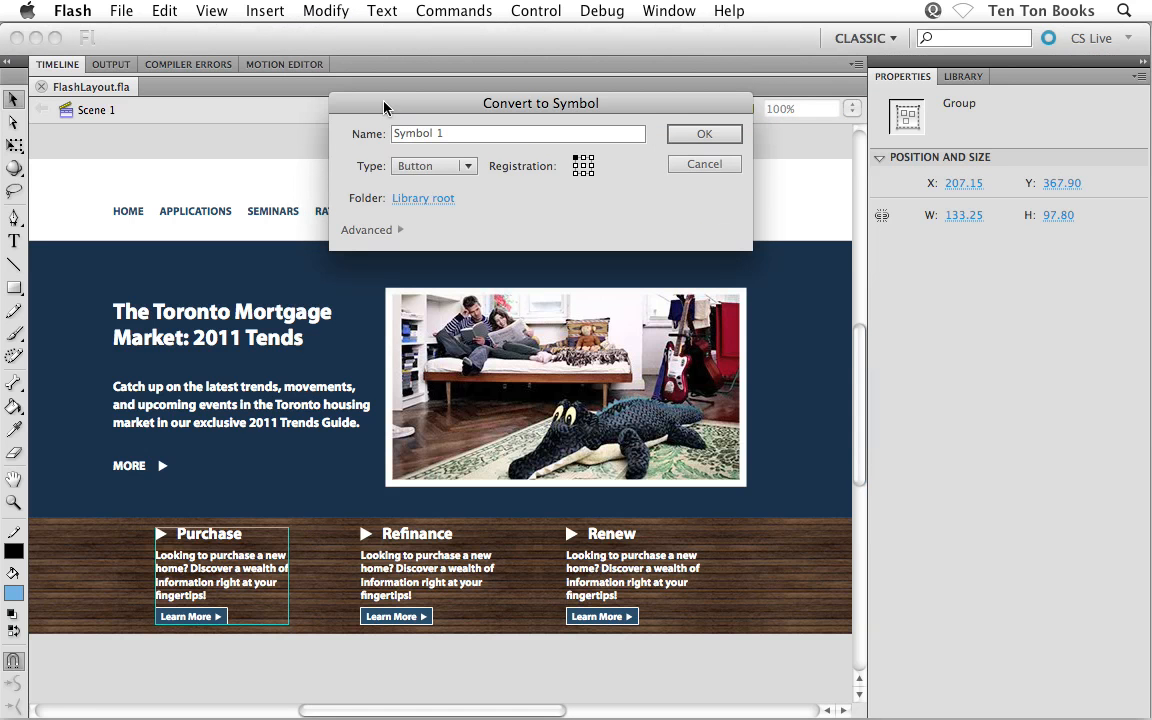
{"action": "left_click", "coordinate": [448, 175]}
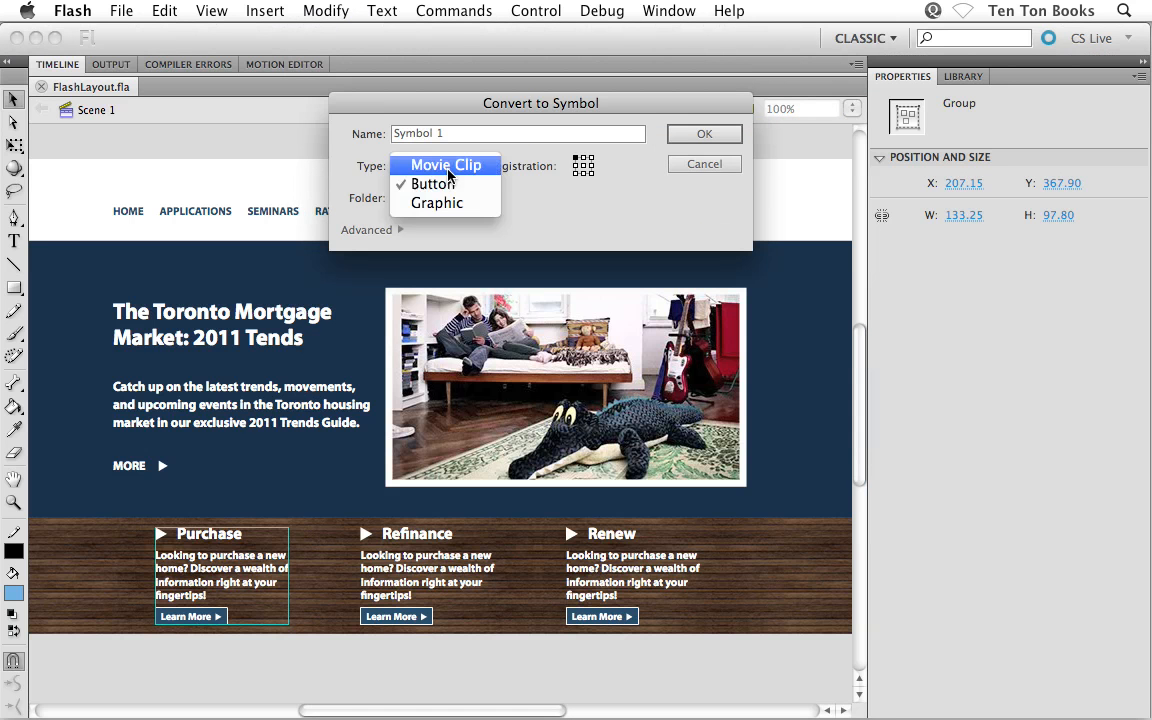
{"action": "left_click", "coordinate": [455, 184]}
{"action": "left_click_drag", "start_coordinate": [443, 140], "coordinate": [388, 134]}
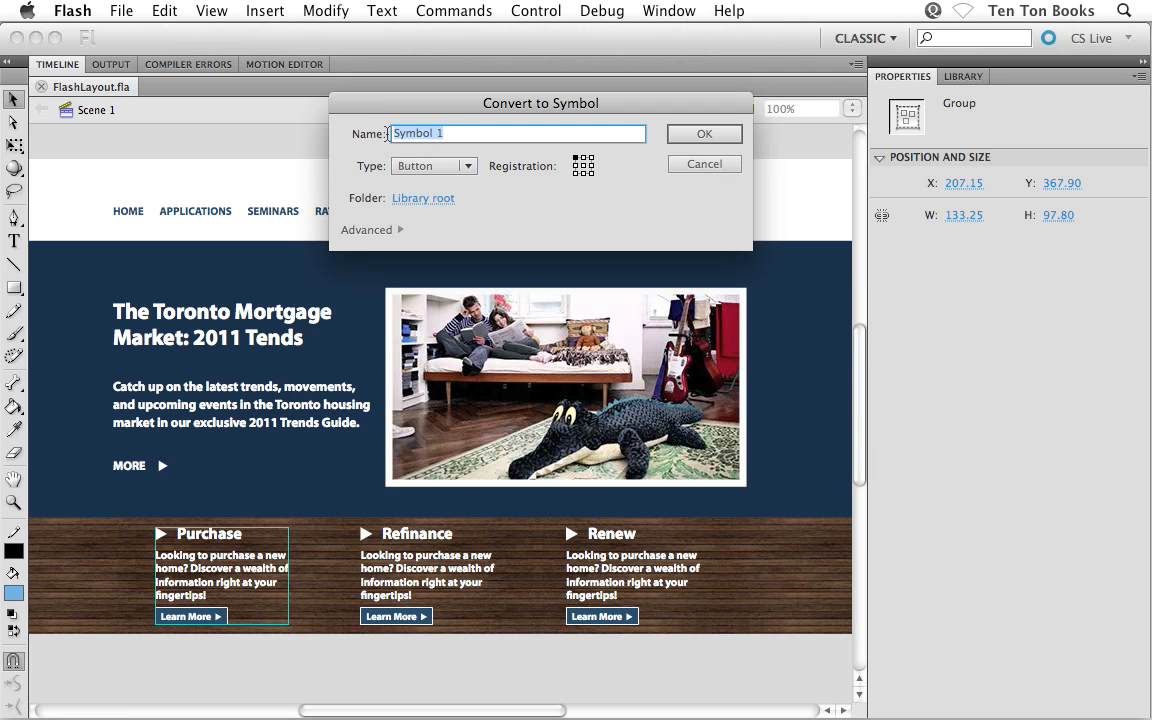
{"action": "type", "text": "Purchase"}
{"action": "left_click", "coordinate": [673, 142]}
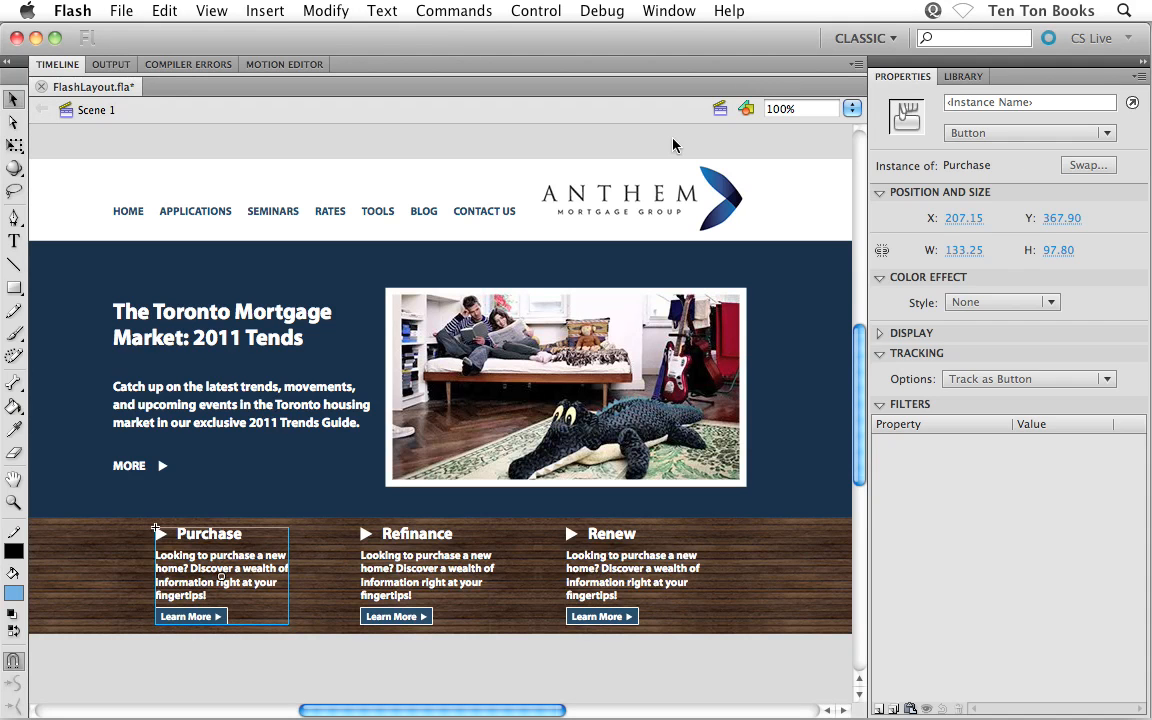
Step: Open the Purchase button symbol from the library for editing and expand its timeline
{"action": "left_click", "coordinate": [977, 79]}
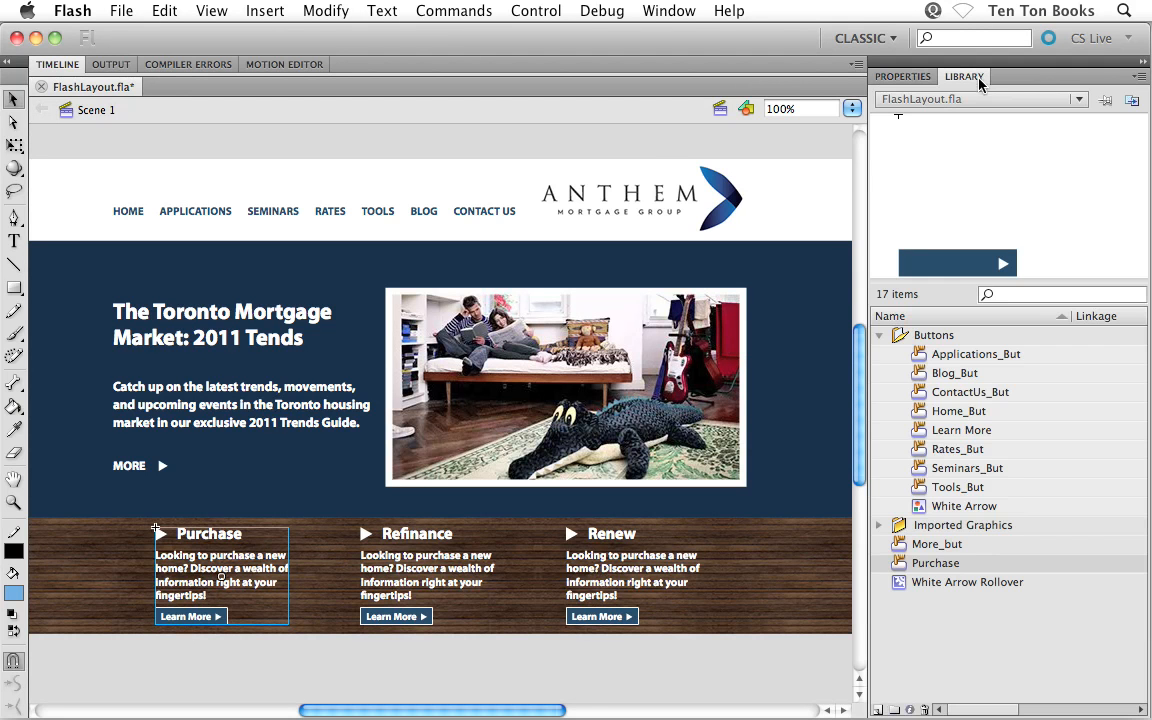
{"action": "double_click", "coordinate": [903, 567]}
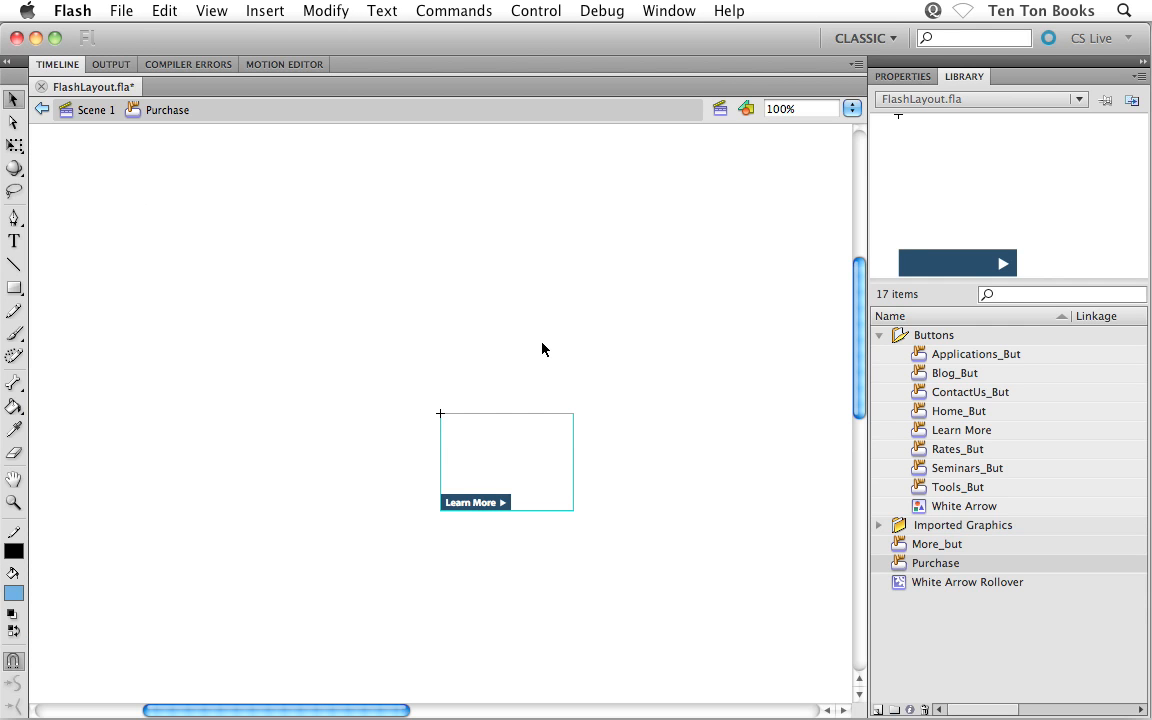
{"action": "left_click", "coordinate": [62, 64]}
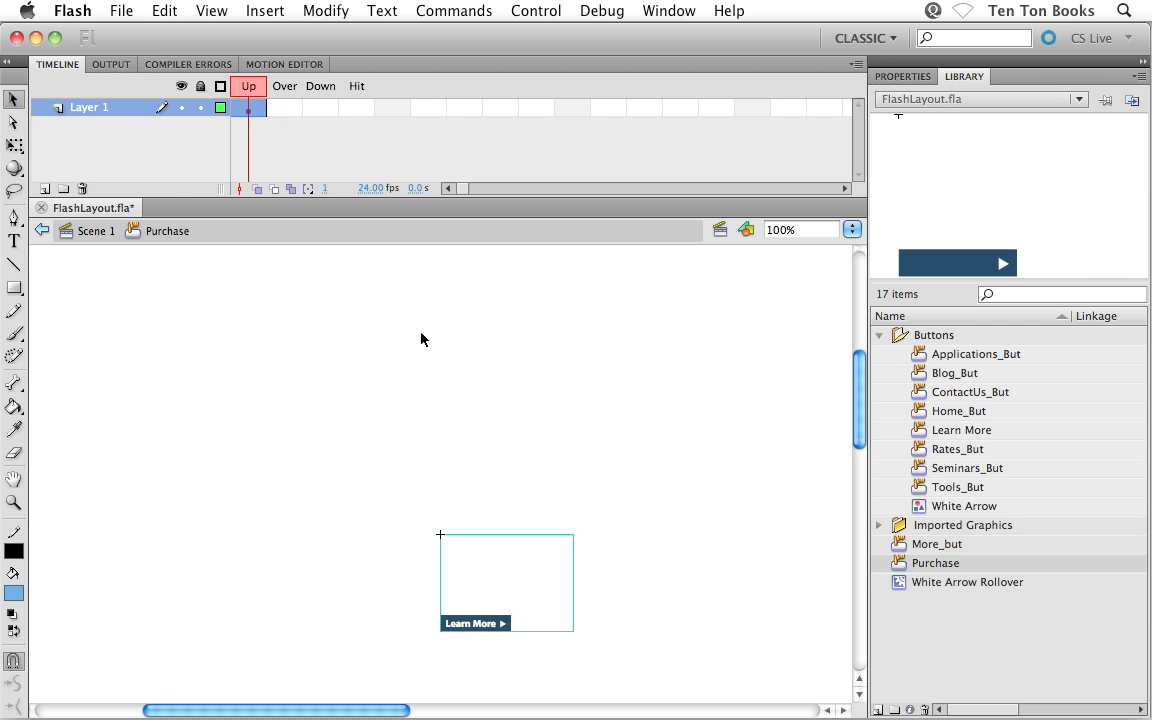
{"action": "left_click", "coordinate": [571, 307]}
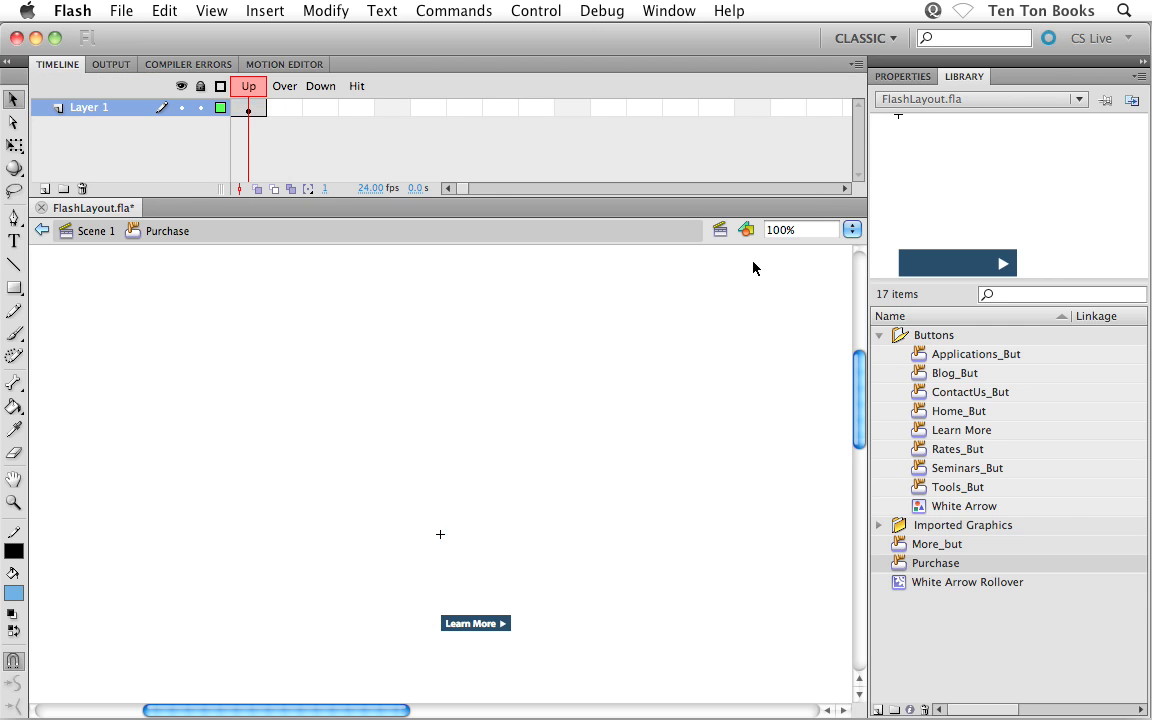
Step: Set the document's stage background color to medium gray
{"action": "left_click", "coordinate": [893, 80]}
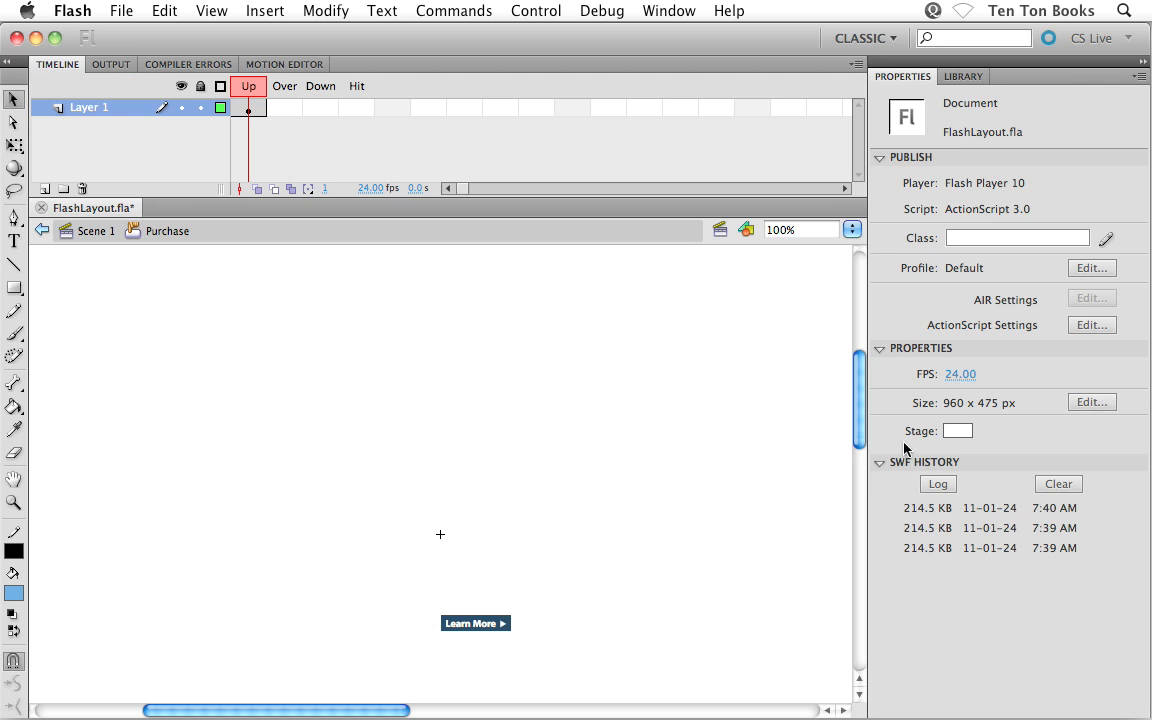
{"action": "left_click", "coordinate": [957, 431]}
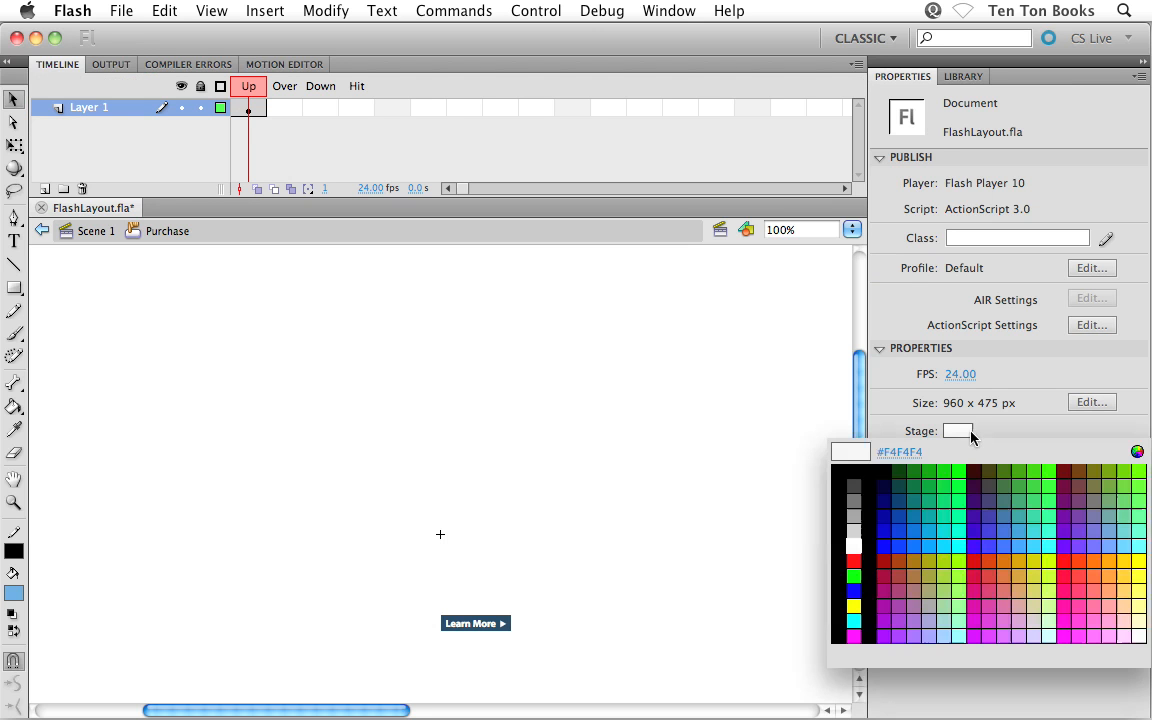
{"action": "left_click", "coordinate": [853, 515]}
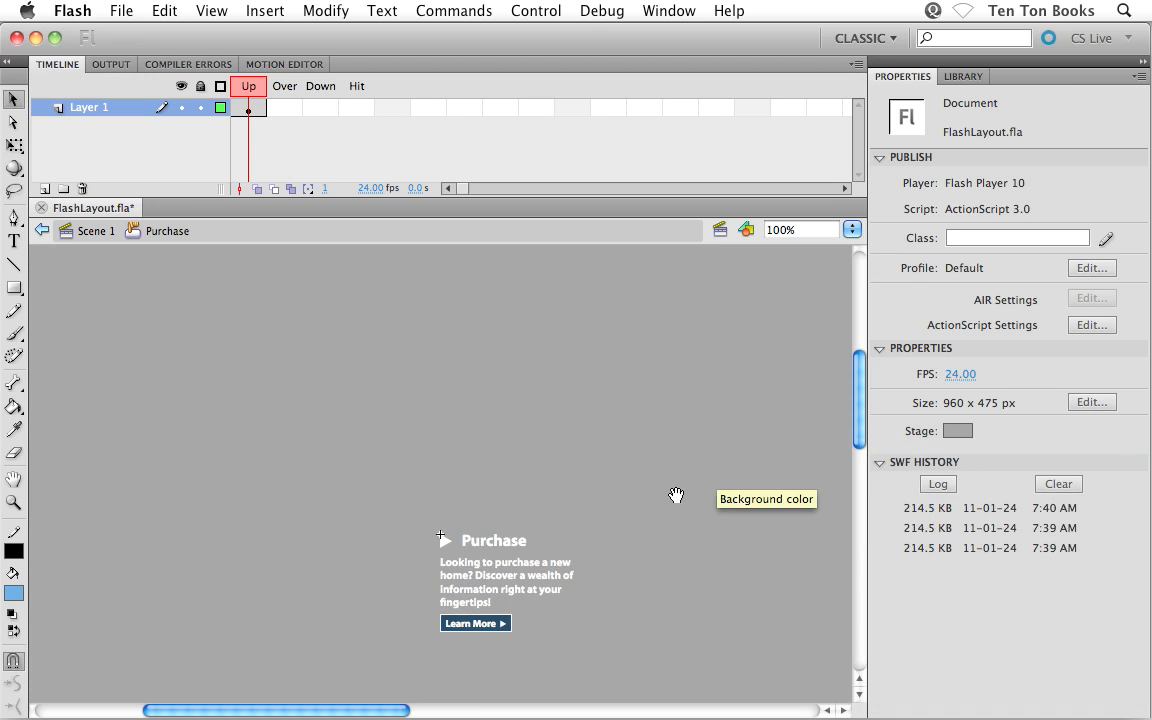
Step: Insert keyframes in the Over, Down and Hit frames of the Purchase button's Layer 1
{"action": "scroll", "coordinate": [599, 411], "scroll_direction": "down", "scroll_amount": 5}
{"action": "scroll", "coordinate": [599, 411], "scroll_direction": "right", "scroll_amount": 4}
{"action": "key", "text": "z"}
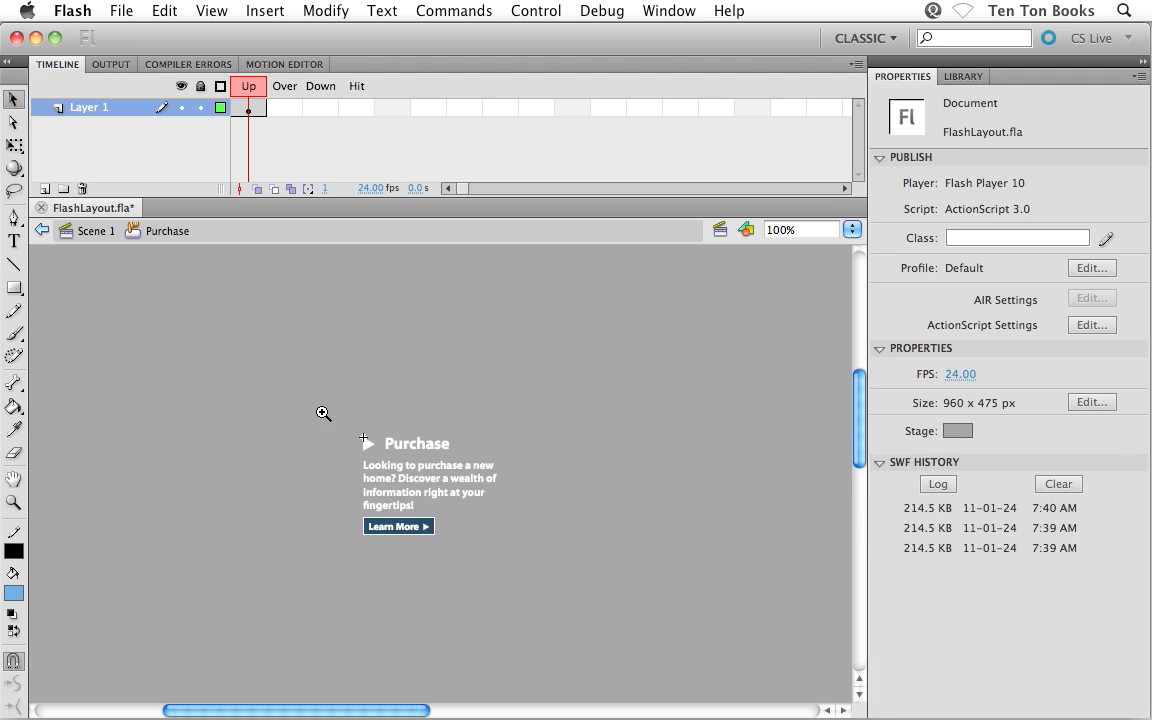
{"action": "left_click_drag", "start_coordinate": [324, 406], "coordinate": [528, 580]}
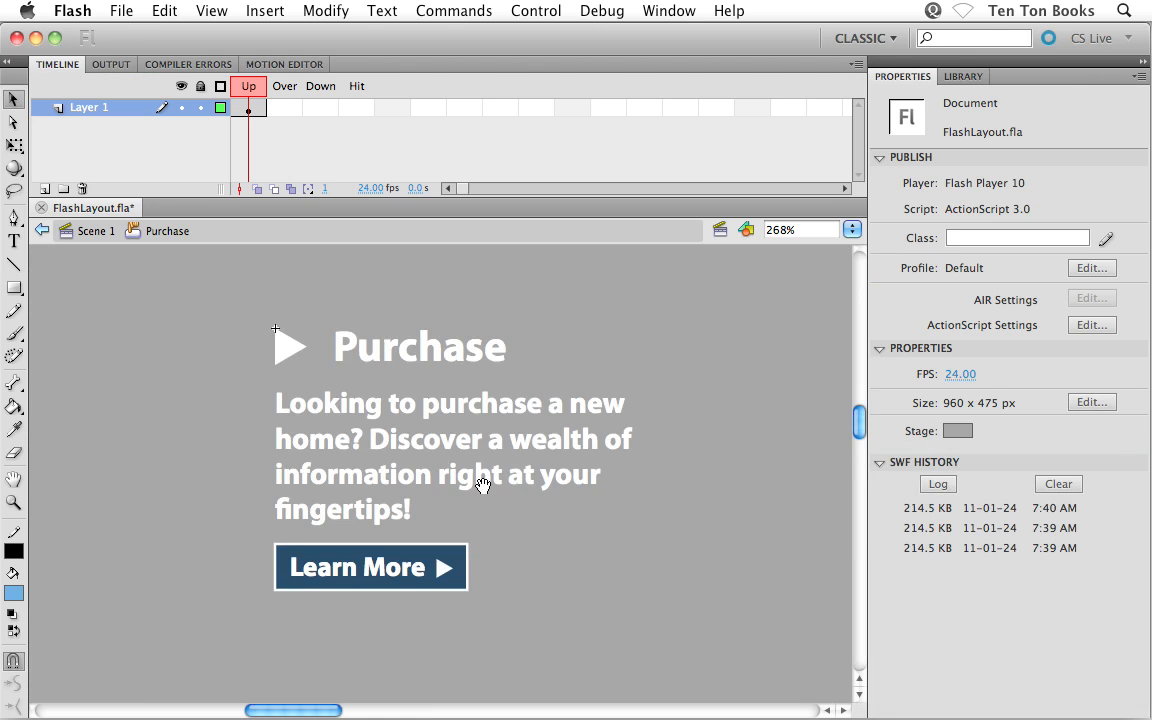
{"action": "scroll", "coordinate": [478, 489], "scroll_direction": "up", "scroll_amount": 1}
{"action": "scroll", "coordinate": [478, 489], "scroll_direction": "right", "scroll_amount": 1}
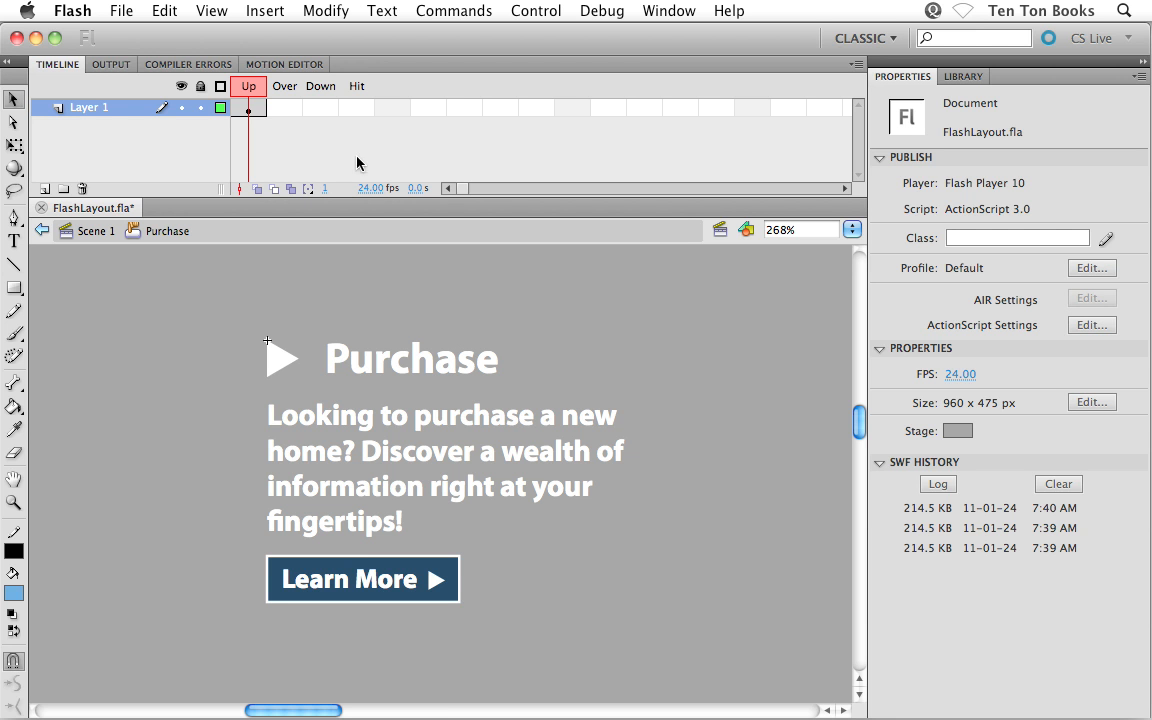
{"action": "left_click", "coordinate": [281, 108]}
{"action": "key", "text": "F6"}
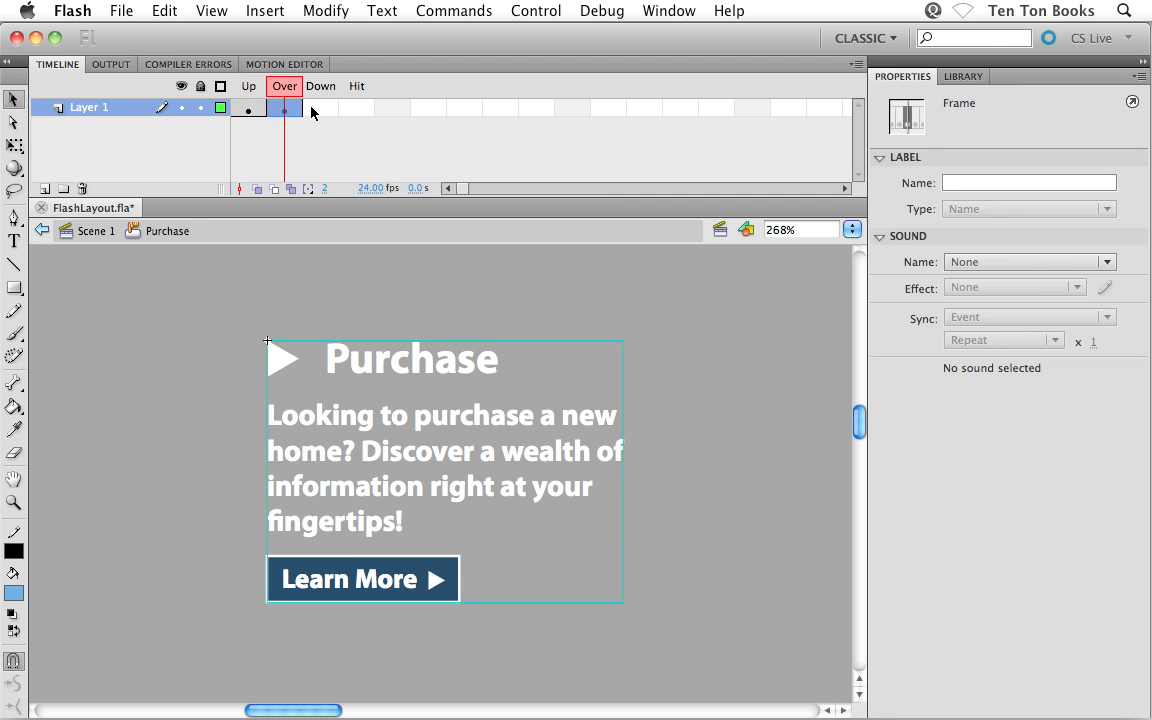
{"action": "left_click", "coordinate": [311, 110]}
{"action": "key", "text": "F6"}
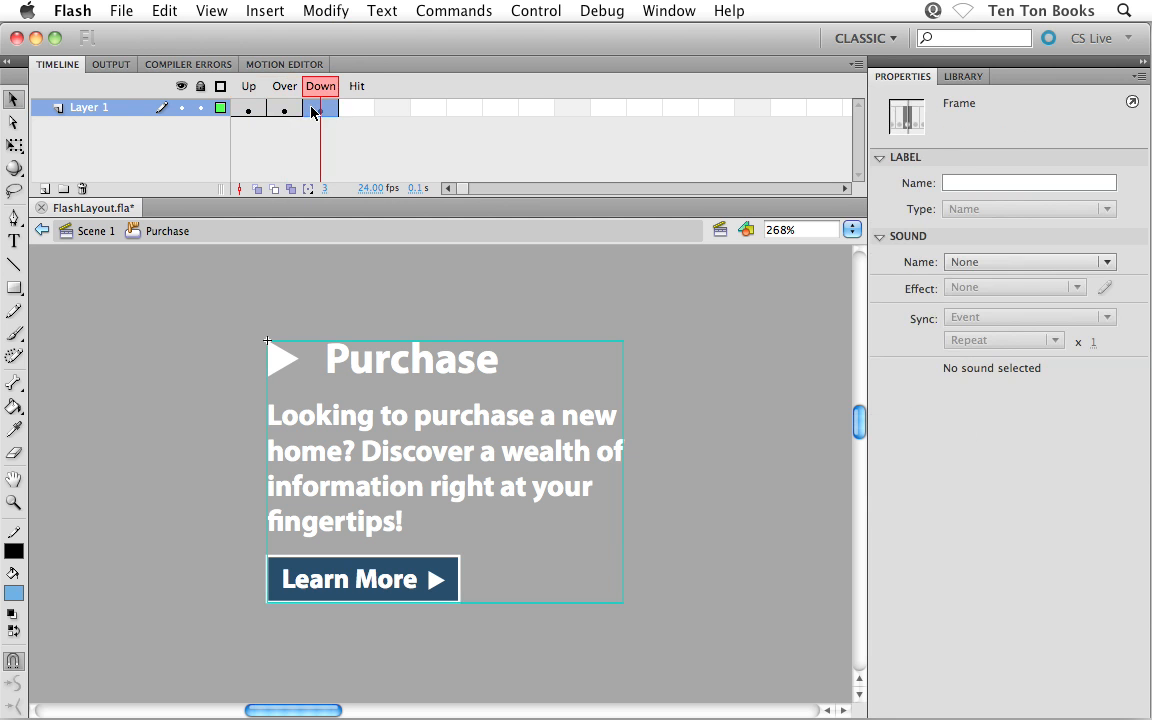
{"action": "left_click", "coordinate": [344, 110]}
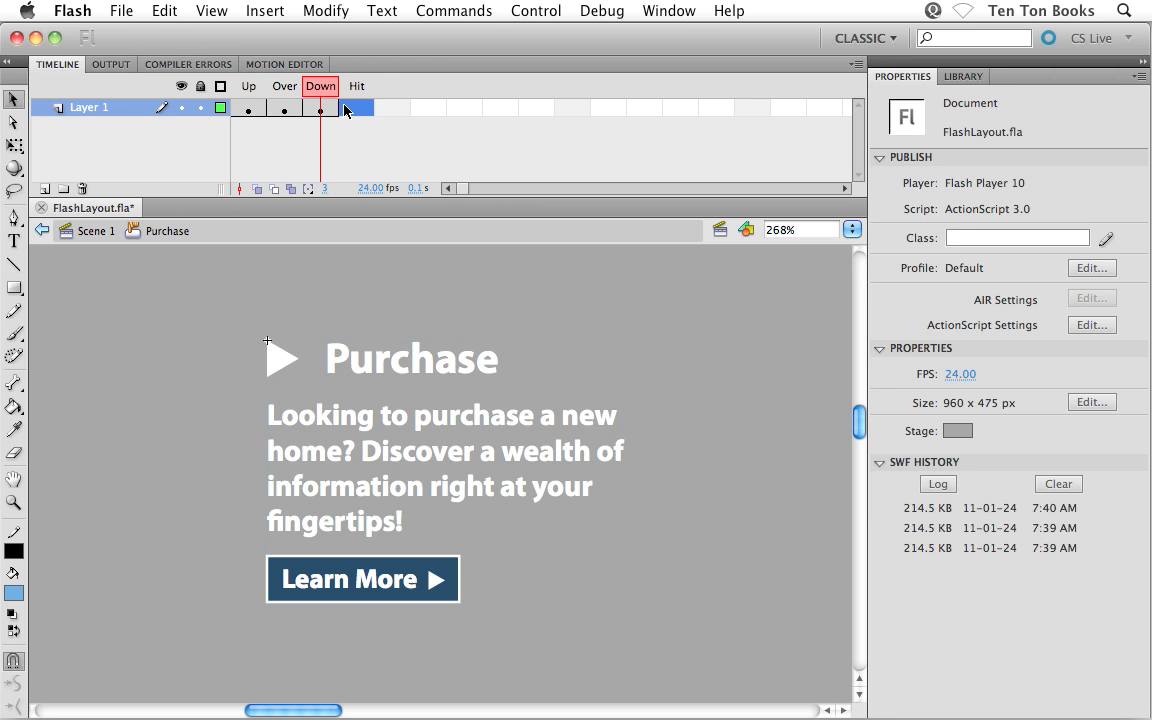
{"action": "key", "text": "F6"}
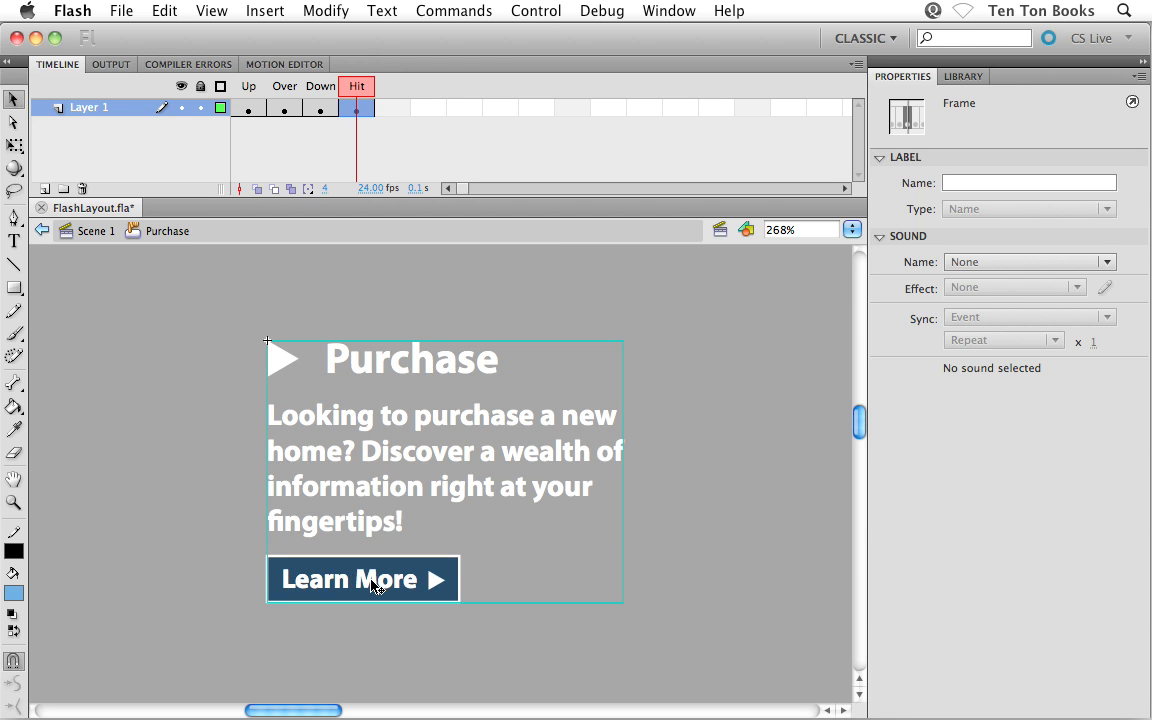
Step: In the Hit frame, draw a rectangle matching the Learn More box and delete the grouped Purchase artwork
{"action": "left_click", "coordinate": [14, 287]}
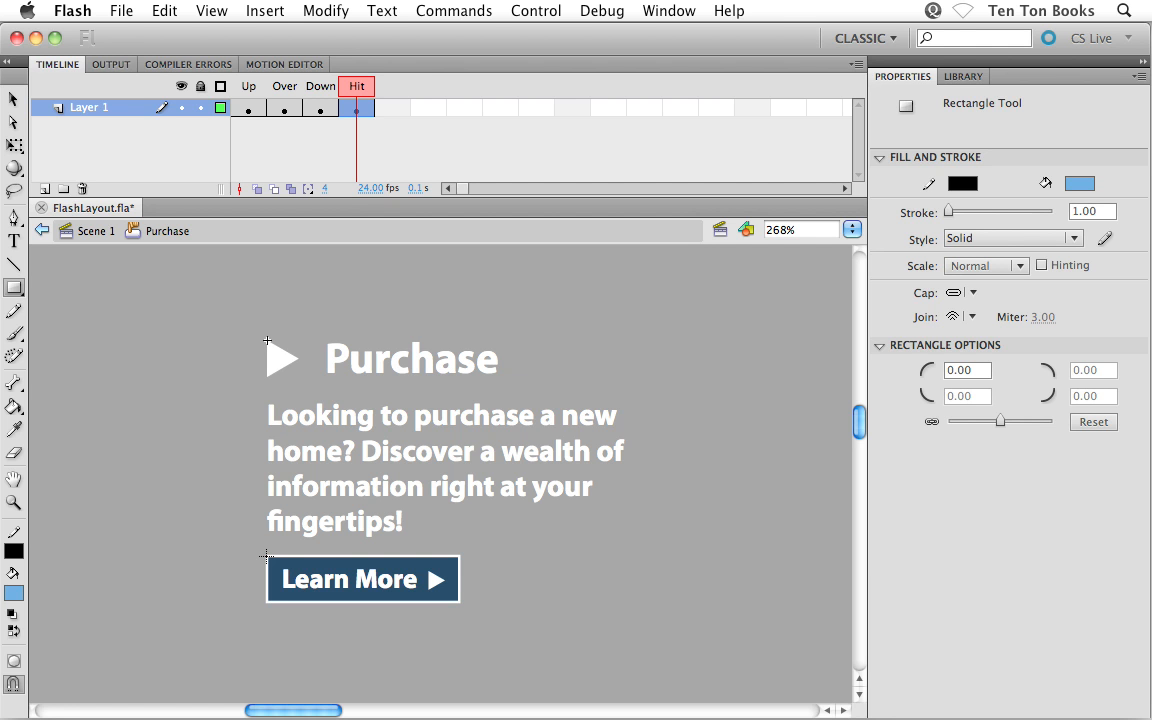
{"action": "left_click_drag", "start_coordinate": [265, 557], "coordinate": [460, 601]}
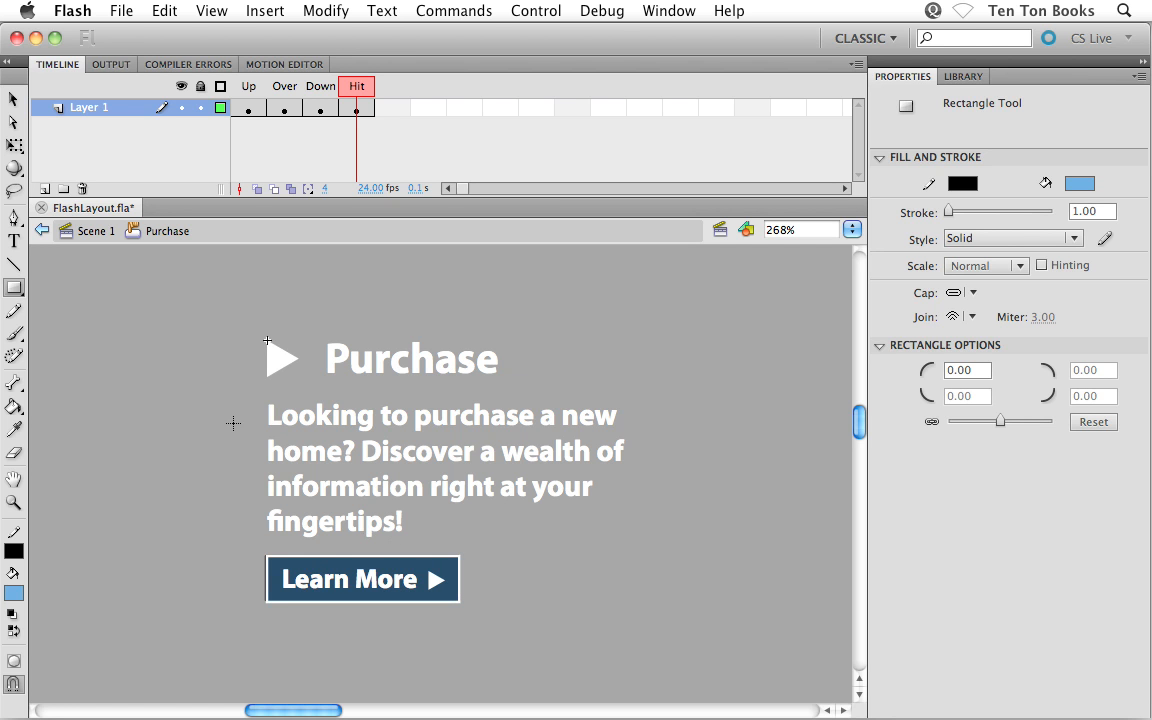
{"action": "left_click", "coordinate": [13, 99]}
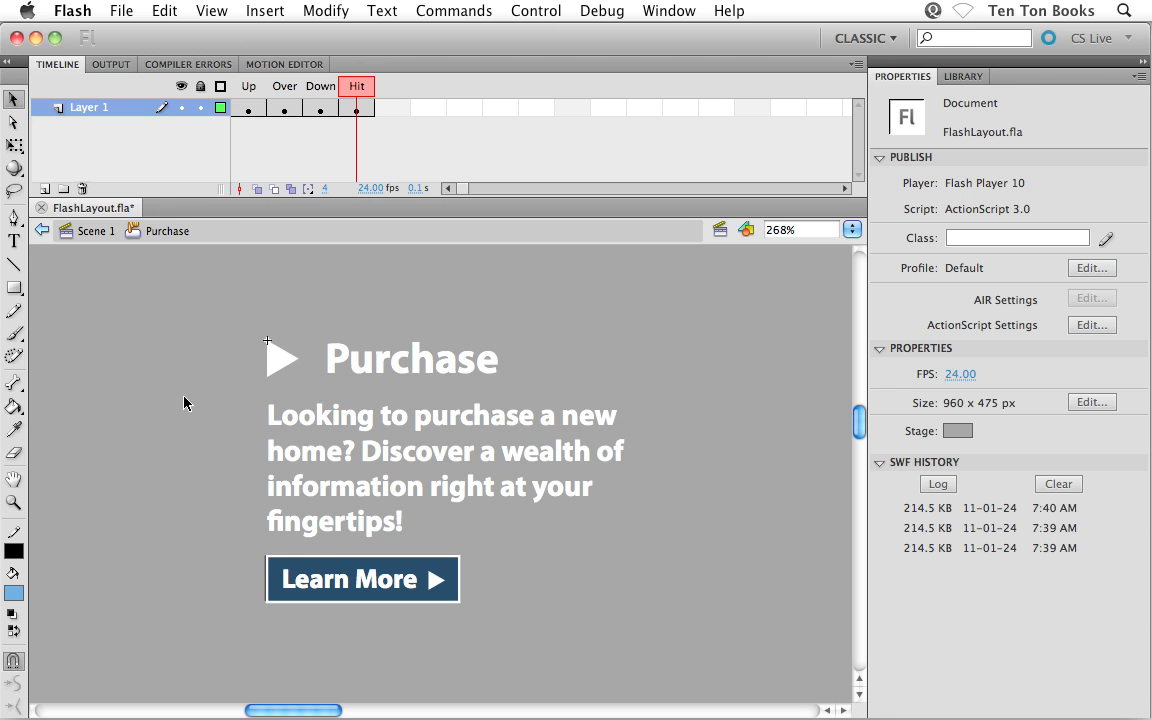
{"action": "left_click", "coordinate": [310, 528]}
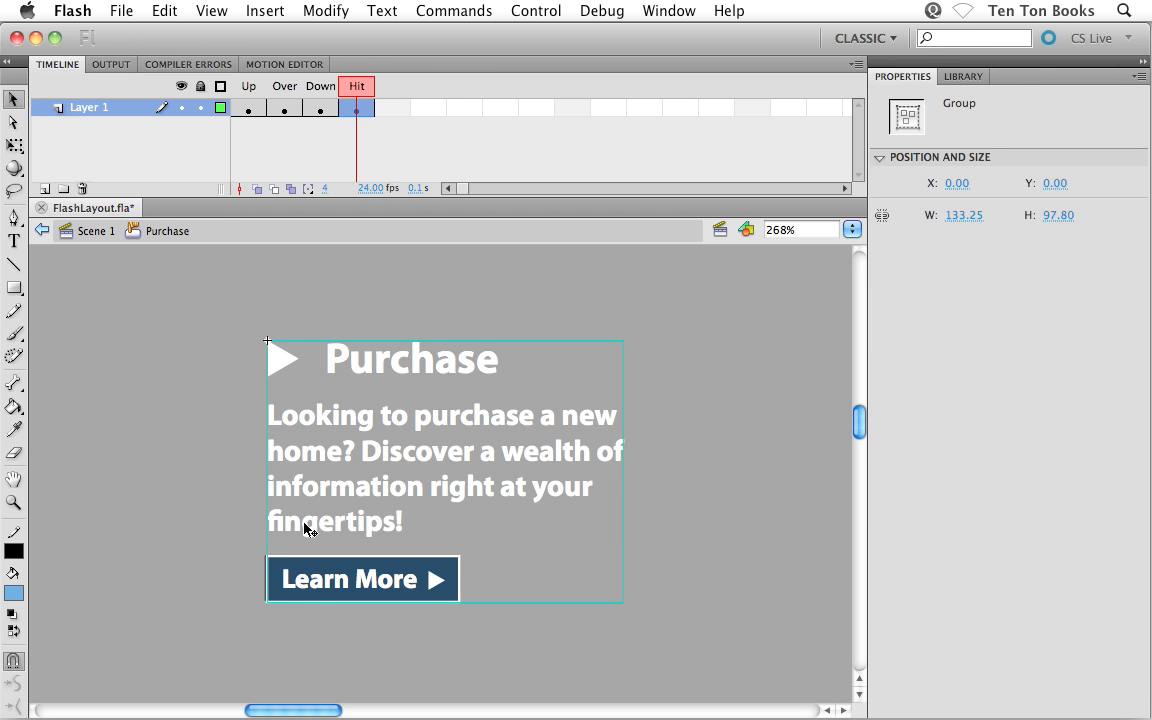
{"action": "left_click_drag", "start_coordinate": [310, 530], "coordinate": [367, 503]}
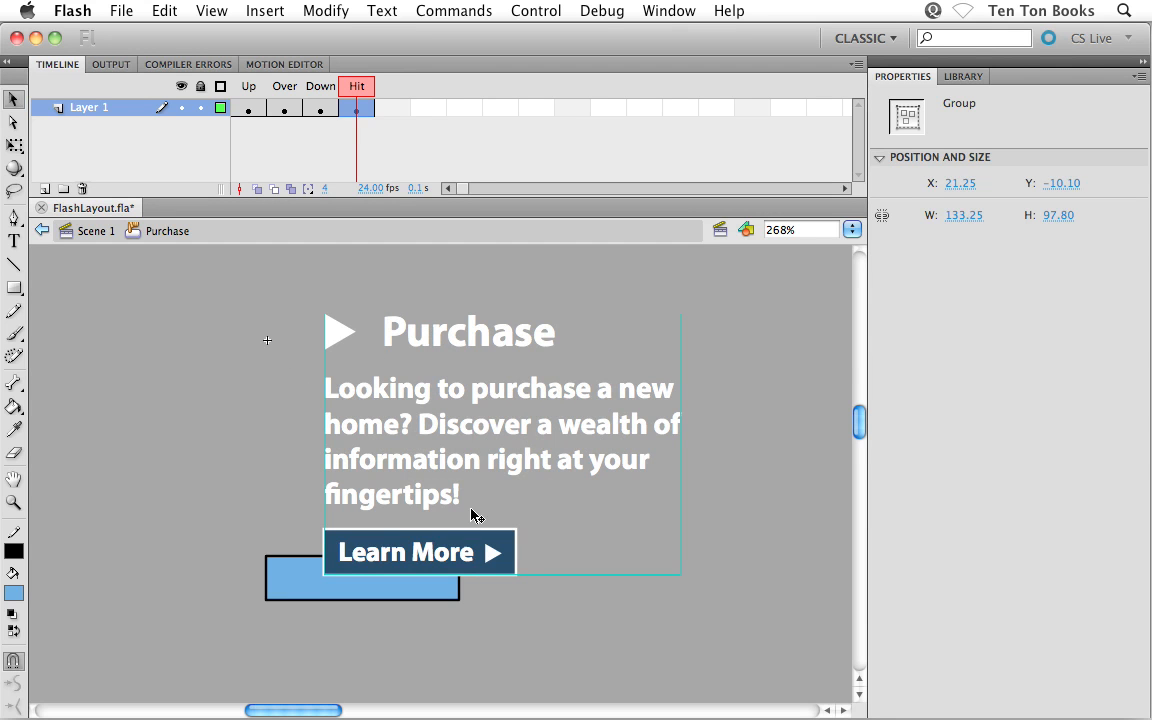
{"action": "key", "text": "Delete"}
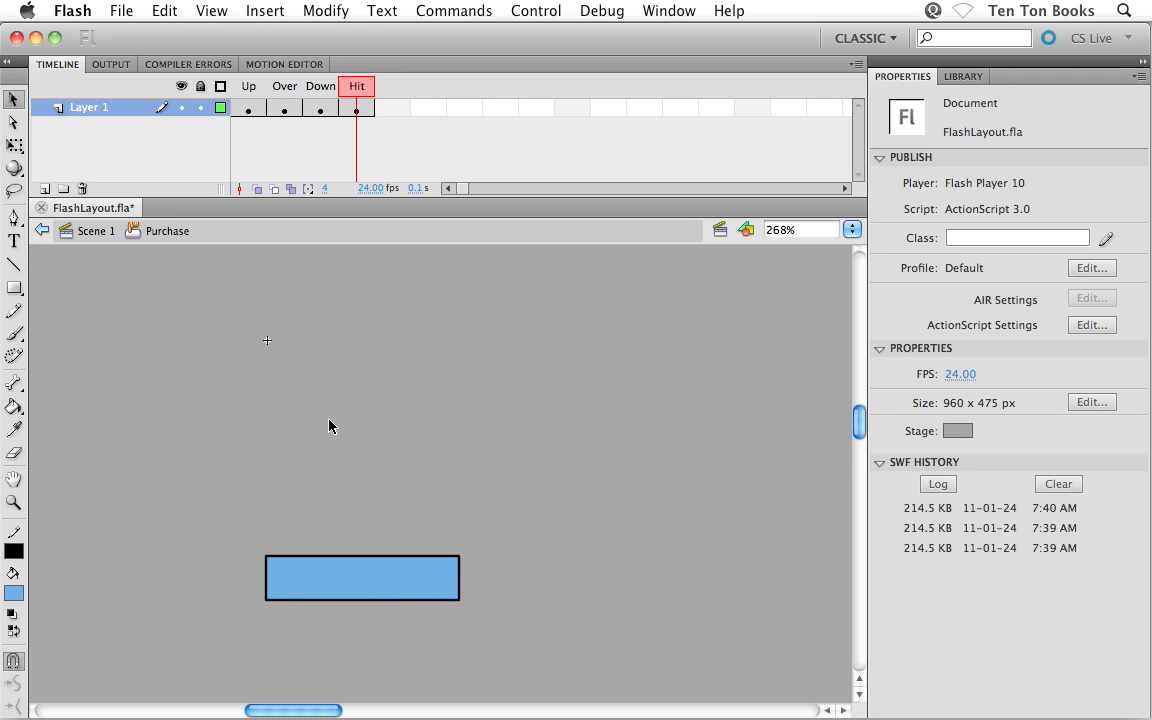
Step: Break apart the grouped artwork in the Purchase button's Over frame and deselect the pieces
{"action": "left_click", "coordinate": [284, 107]}
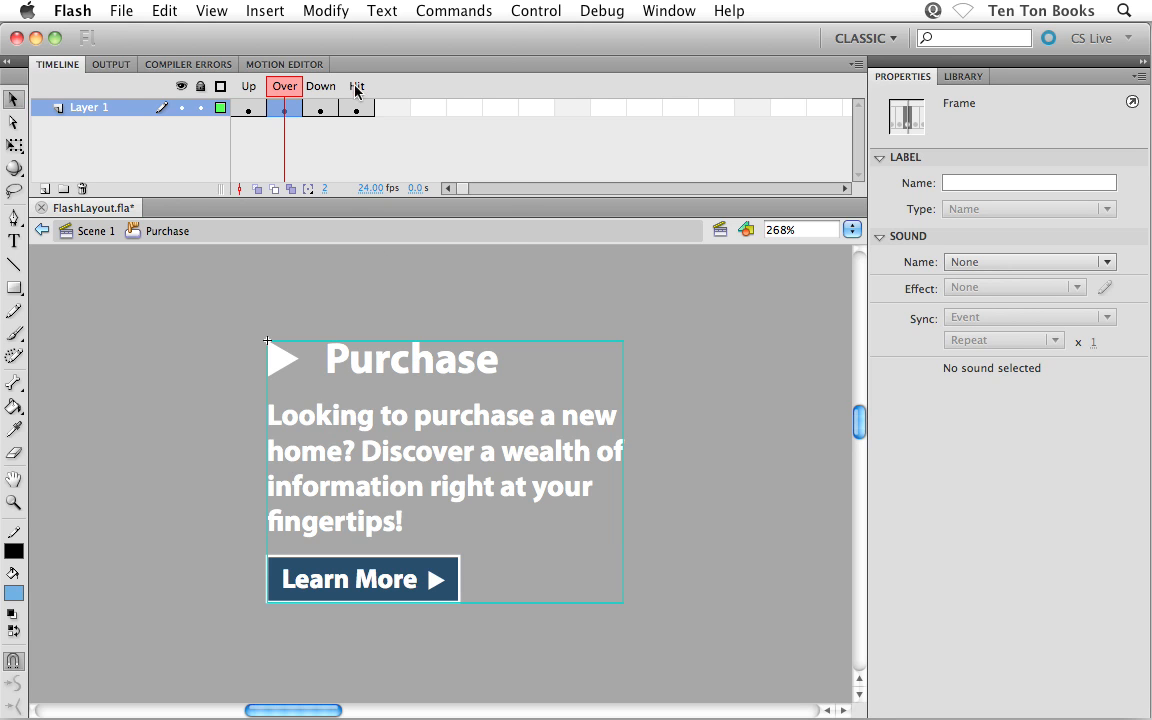
{"action": "left_click", "coordinate": [325, 11]}
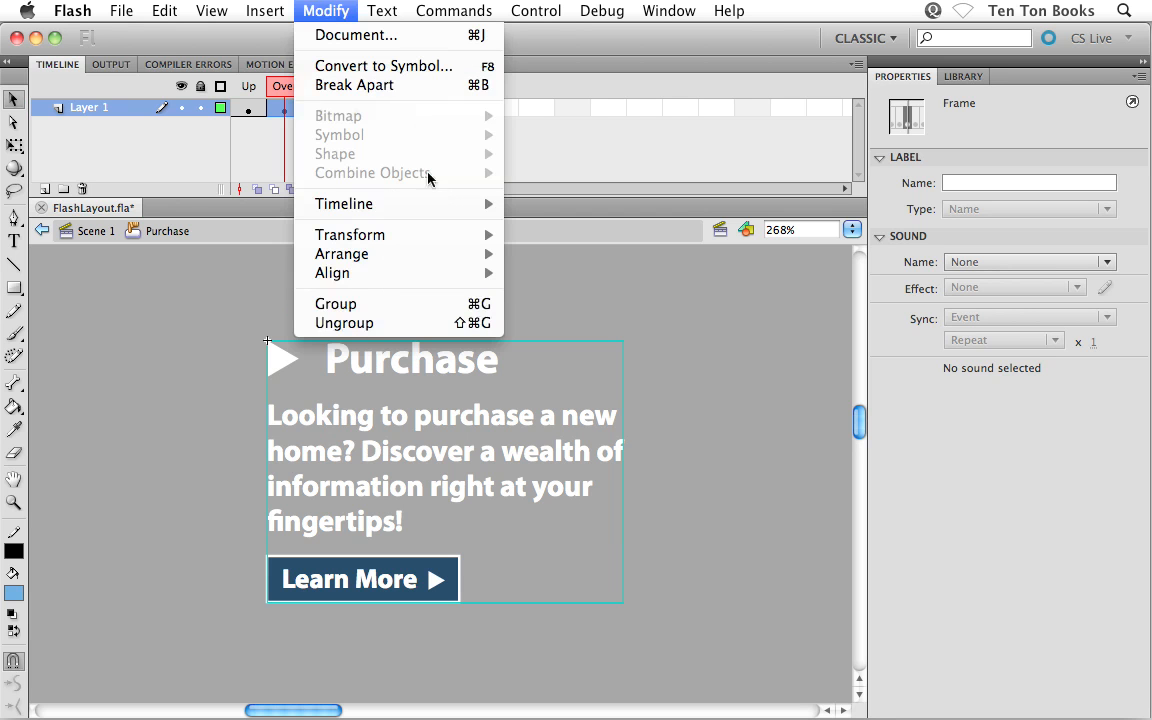
{"action": "left_click", "coordinate": [395, 87]}
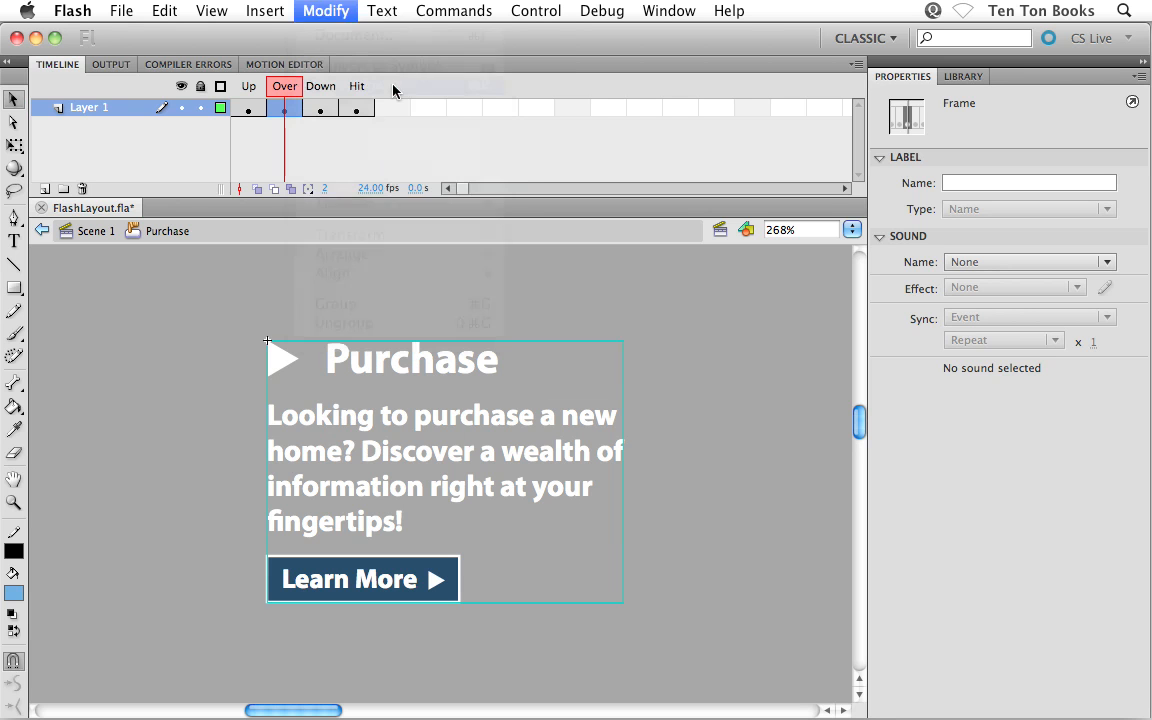
{"action": "left_click", "coordinate": [228, 397]}
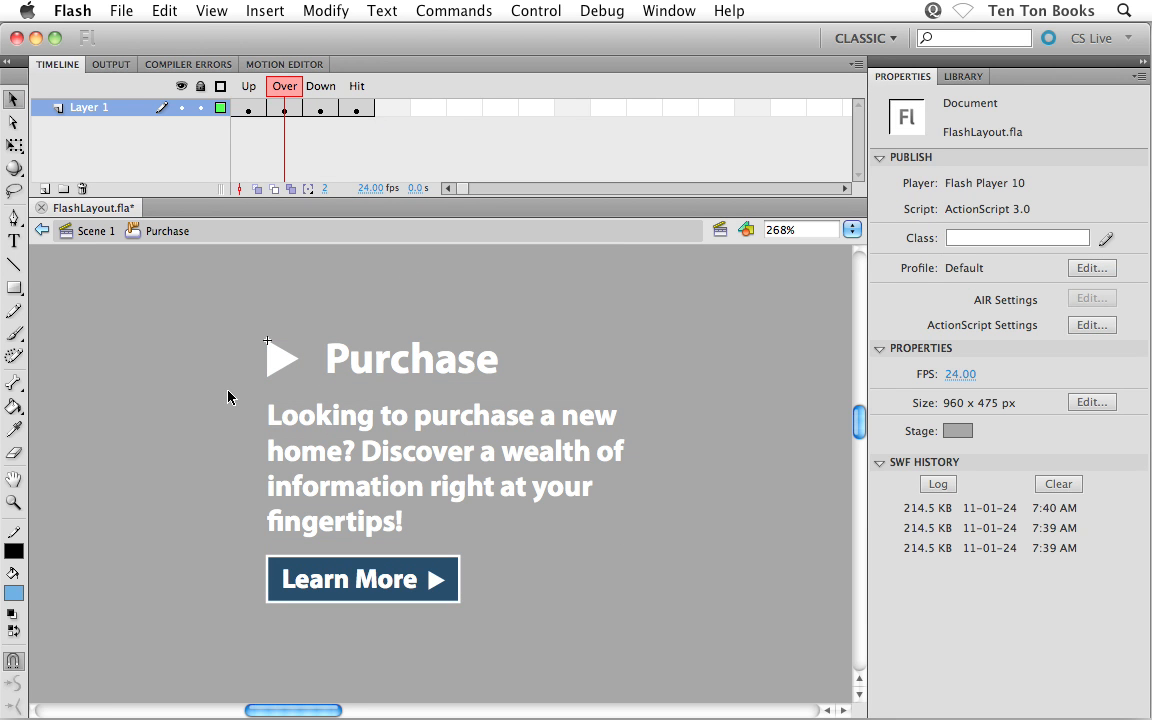
Step: Place a White Arrow Rollover instance from the library above the existing arrow in the Purchase button's Over frame
{"action": "left_click", "coordinate": [280, 360]}
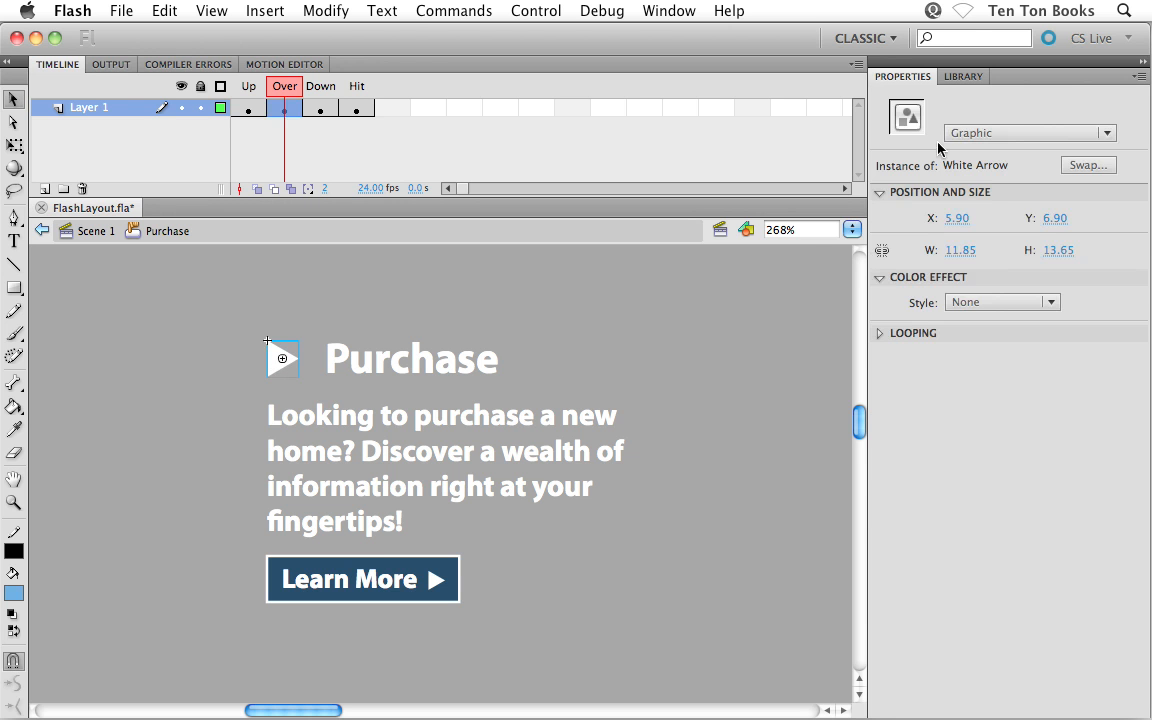
{"action": "left_click", "coordinate": [962, 77]}
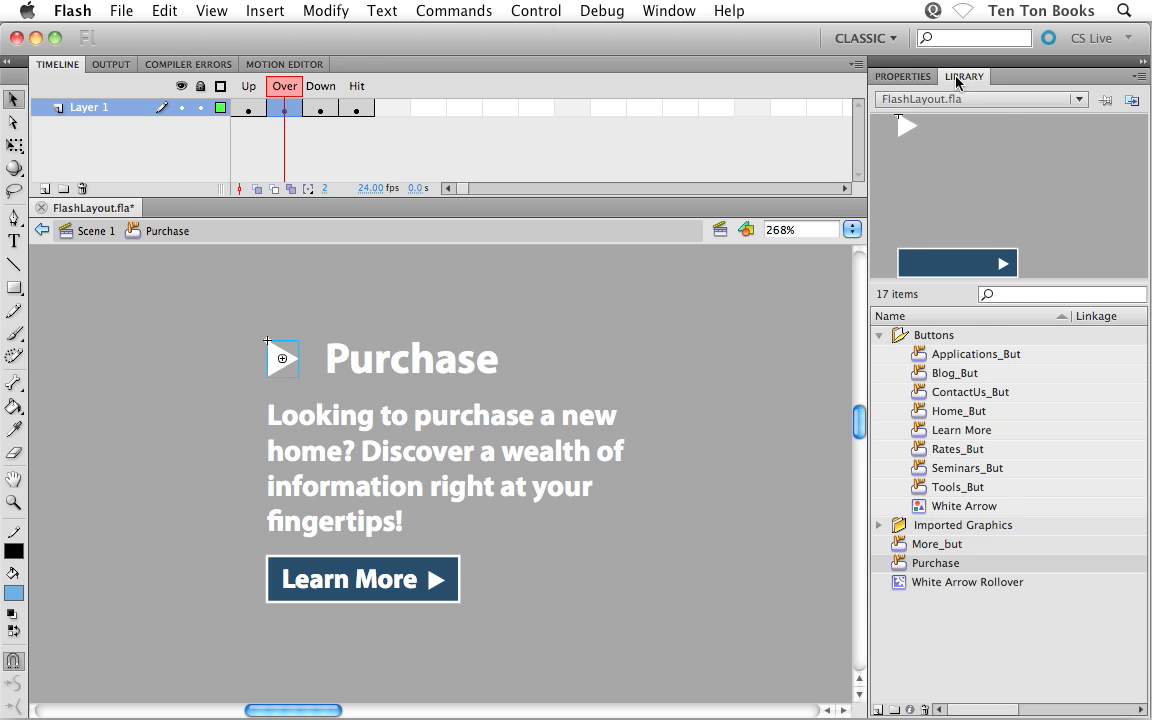
{"action": "left_click", "coordinate": [895, 585]}
{"action": "left_click_drag", "start_coordinate": [945, 588], "coordinate": [296, 320]}
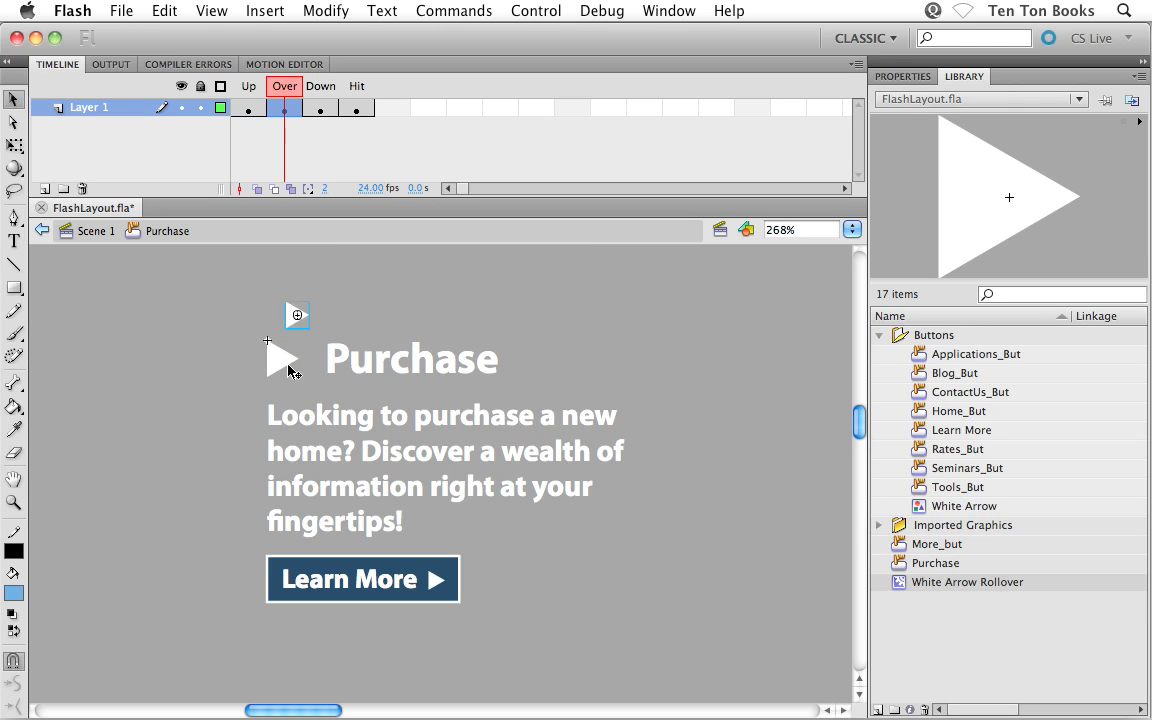
Step: Align the rollover arrow with the existing arrow's lower-left corner and scale it up to the same size
{"action": "key", "text": "z"}
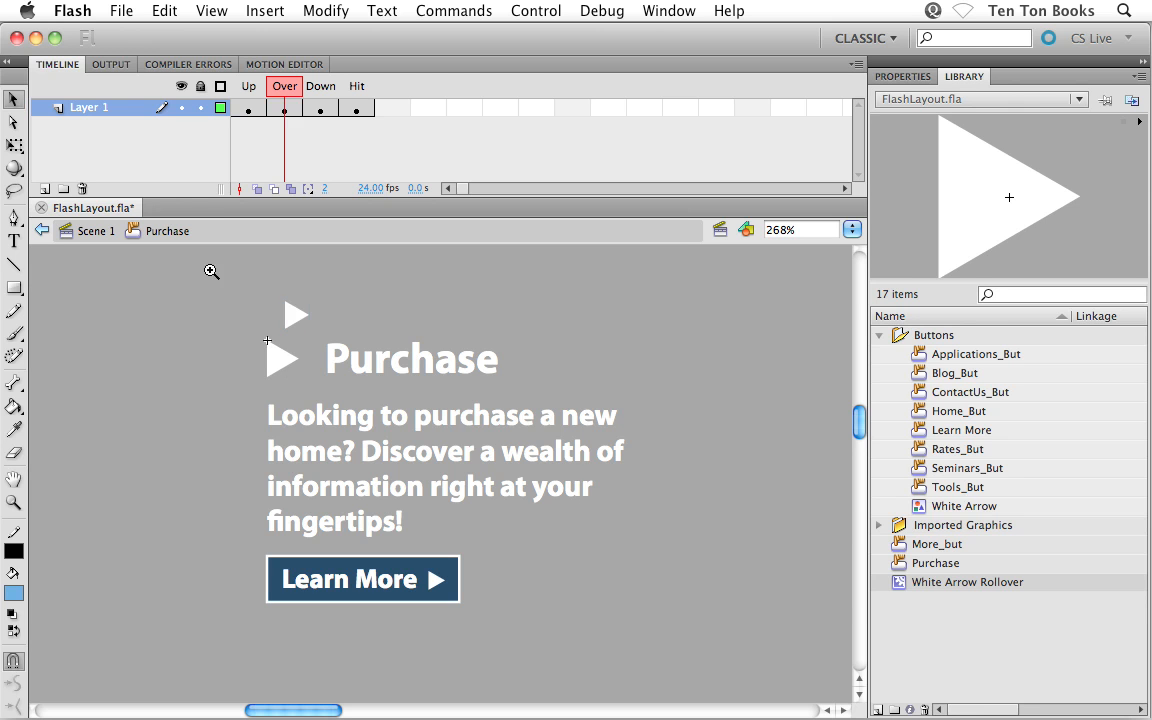
{"action": "left_click_drag", "start_coordinate": [210, 268], "coordinate": [376, 448]}
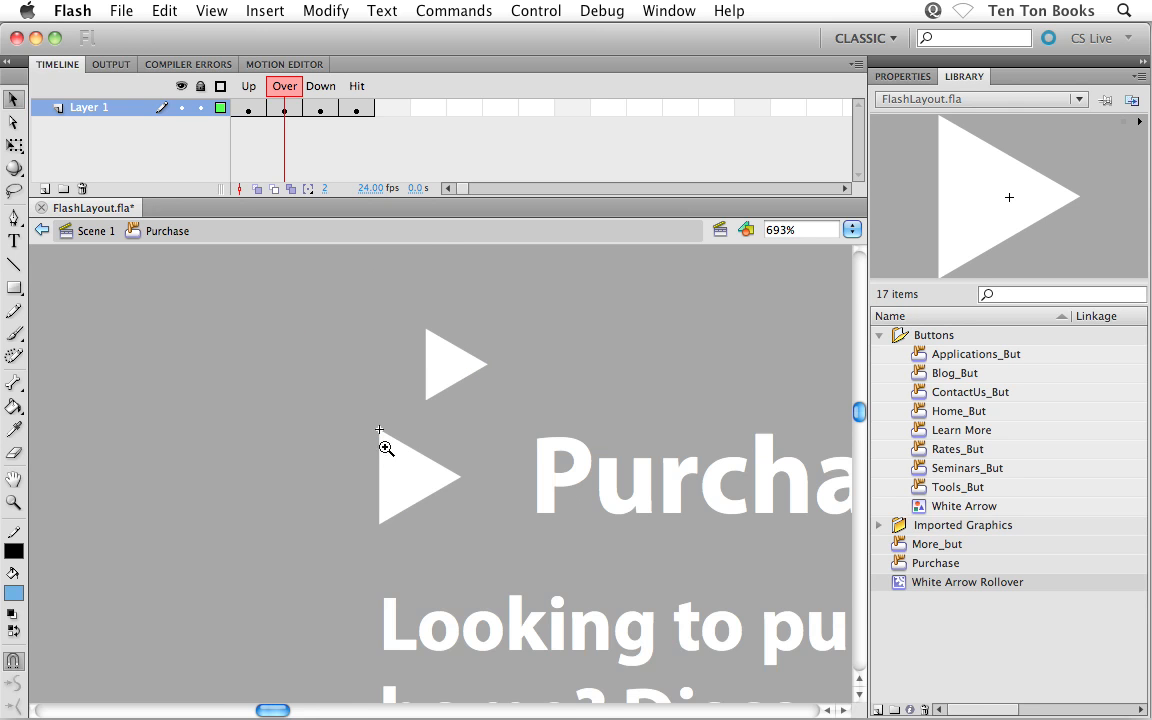
{"action": "left_click", "coordinate": [426, 424]}
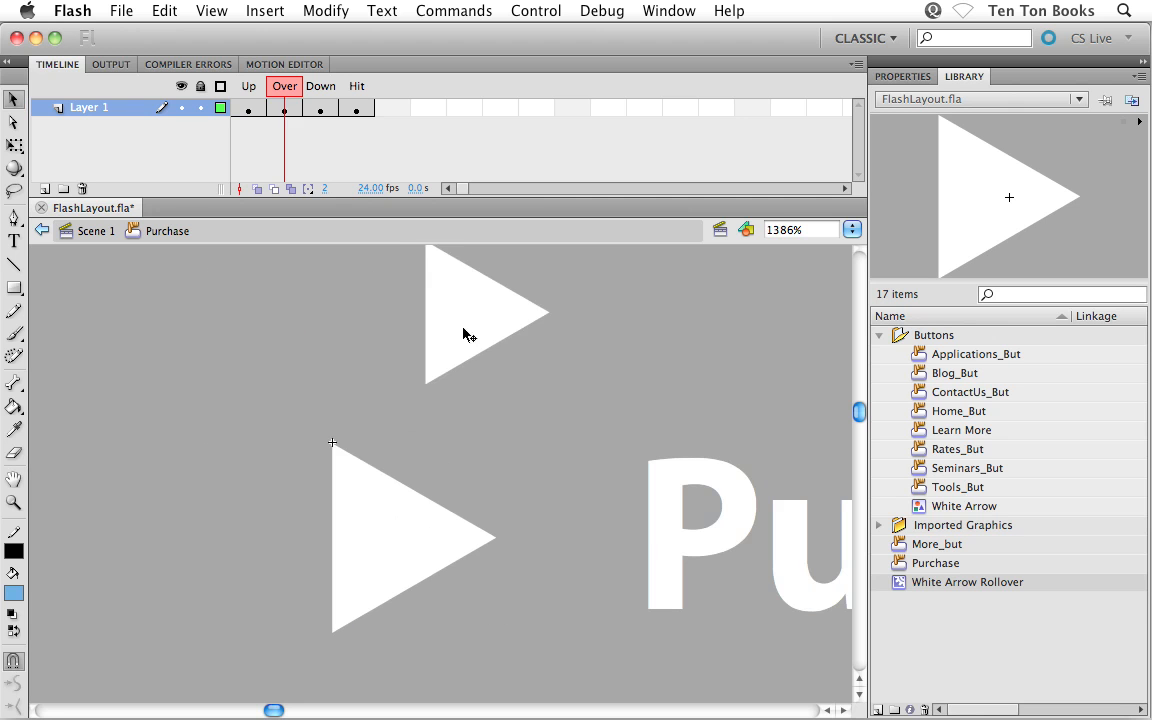
{"action": "left_click_drag", "start_coordinate": [463, 334], "coordinate": [370, 583]}
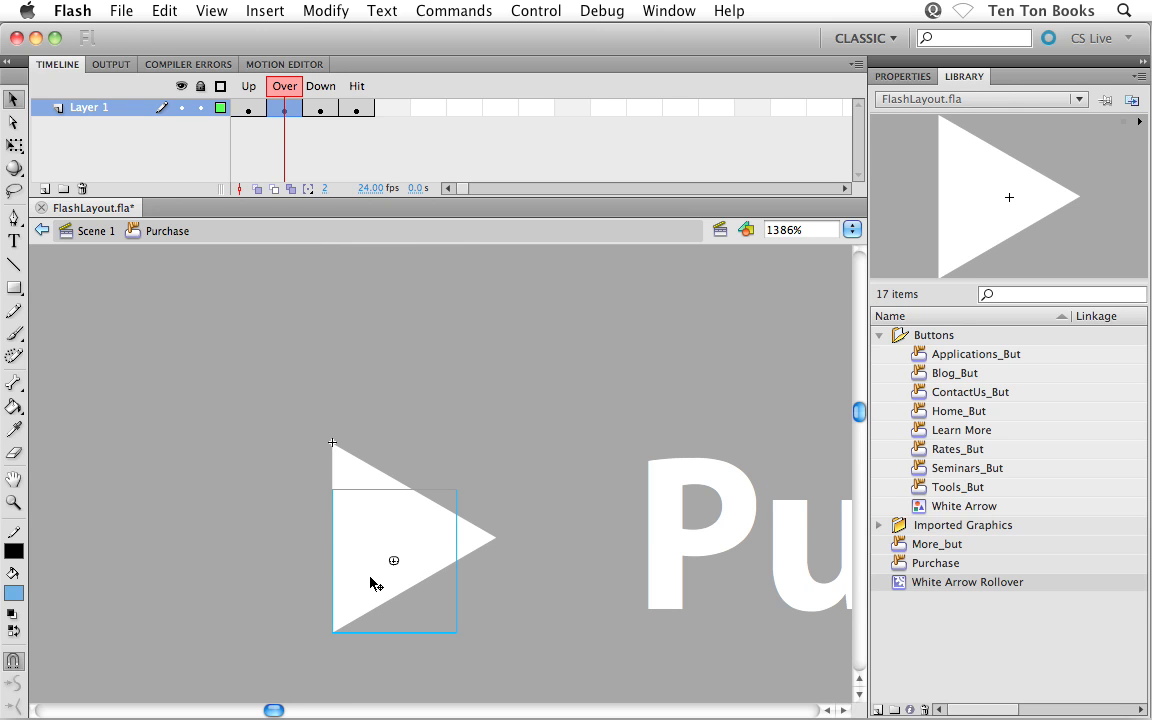
{"action": "key", "text": "q"}
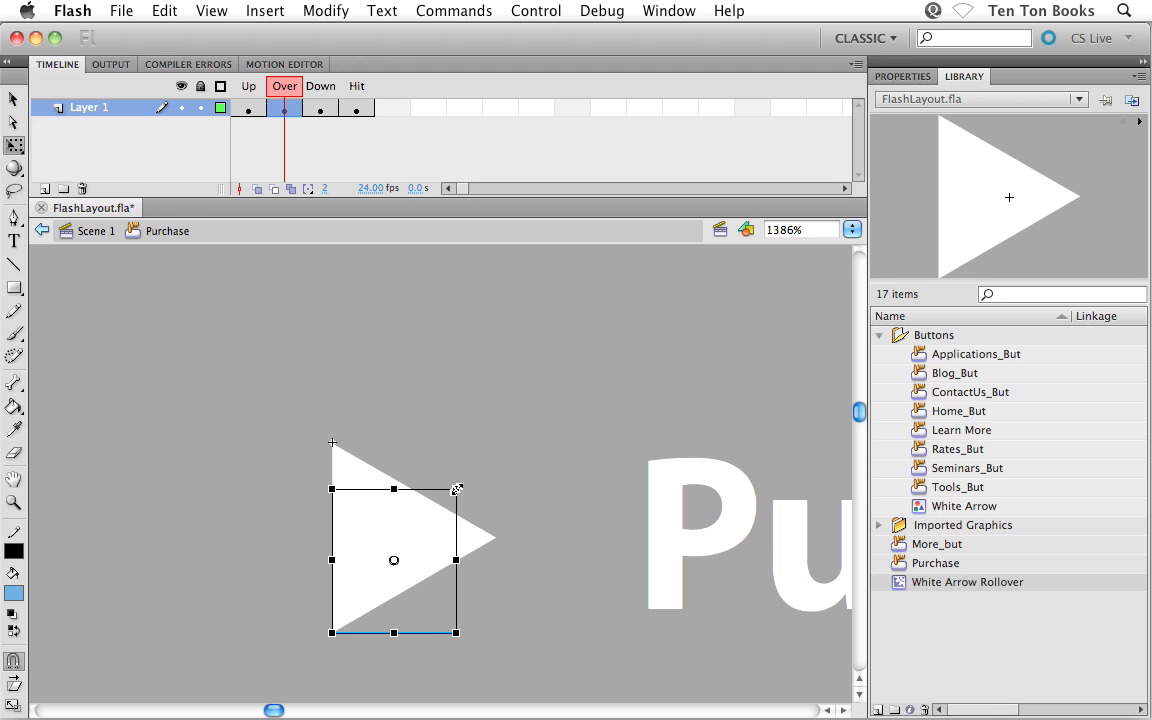
{"action": "left_click_drag", "start_coordinate": [458, 481], "coordinate": [517, 443]}
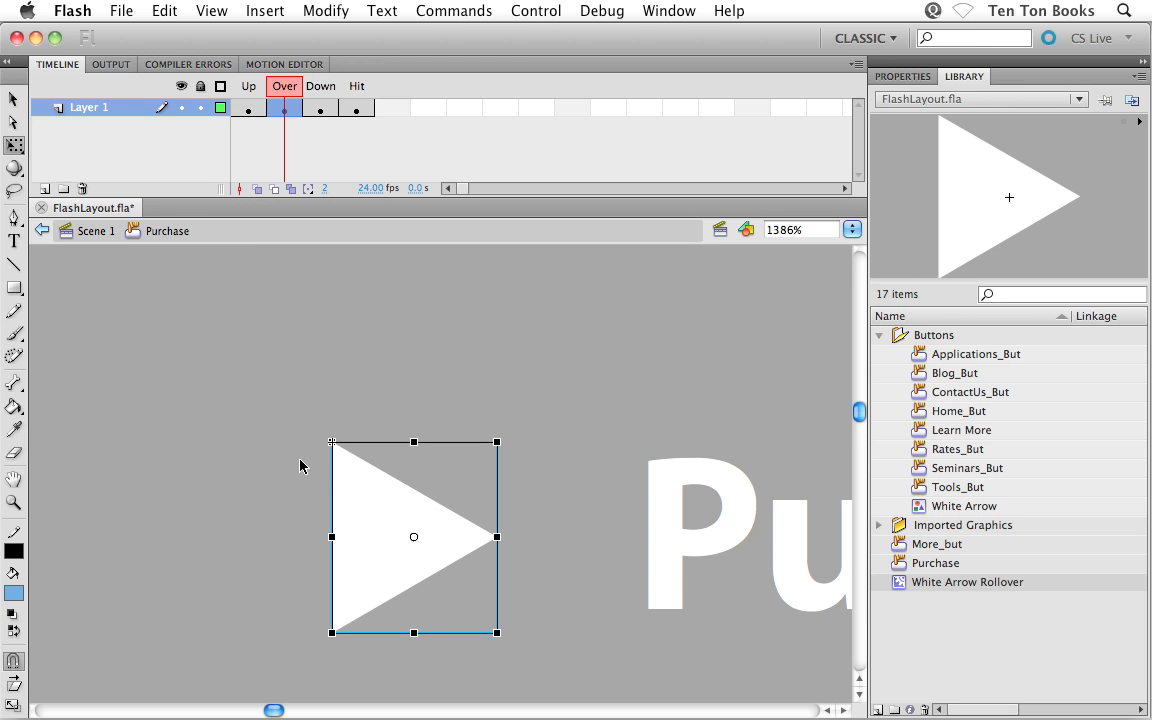
{"action": "left_click", "coordinate": [15, 100]}
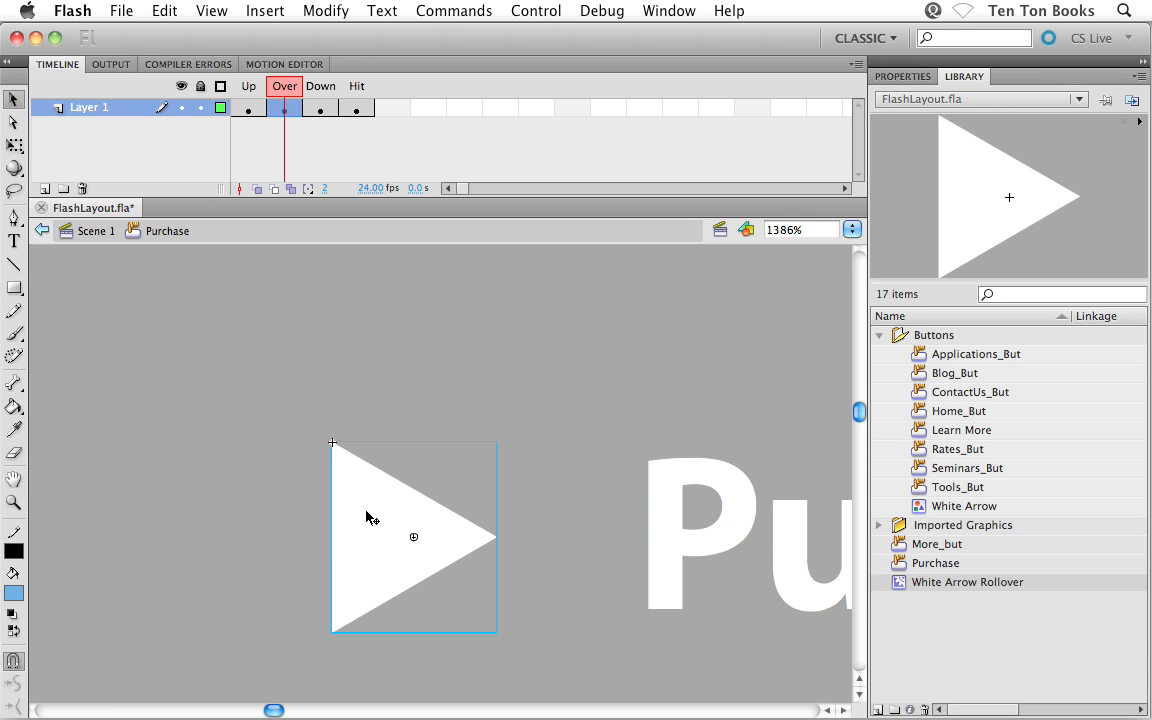
Step: Delete the original White Arrow stacked with the rollover arrow, and undo the removal of the rollover arrow
{"action": "key", "text": "super+shift+a"}
{"action": "left_click", "coordinate": [367, 517]}
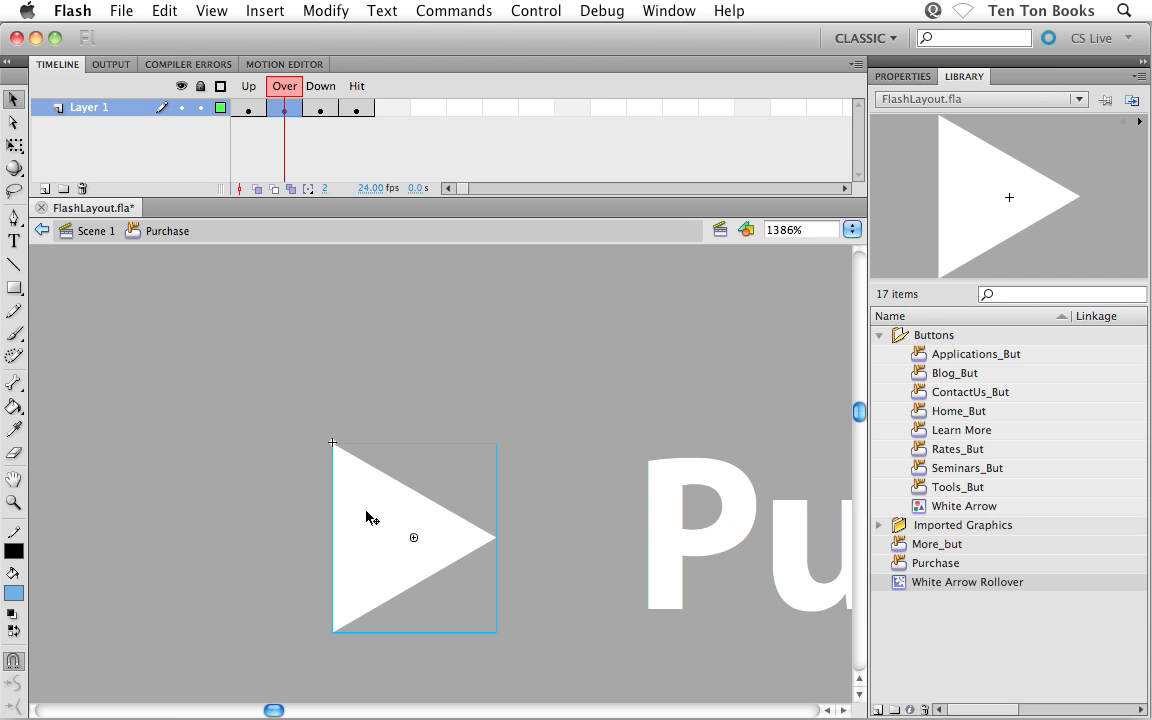
{"action": "key", "text": "Delete"}
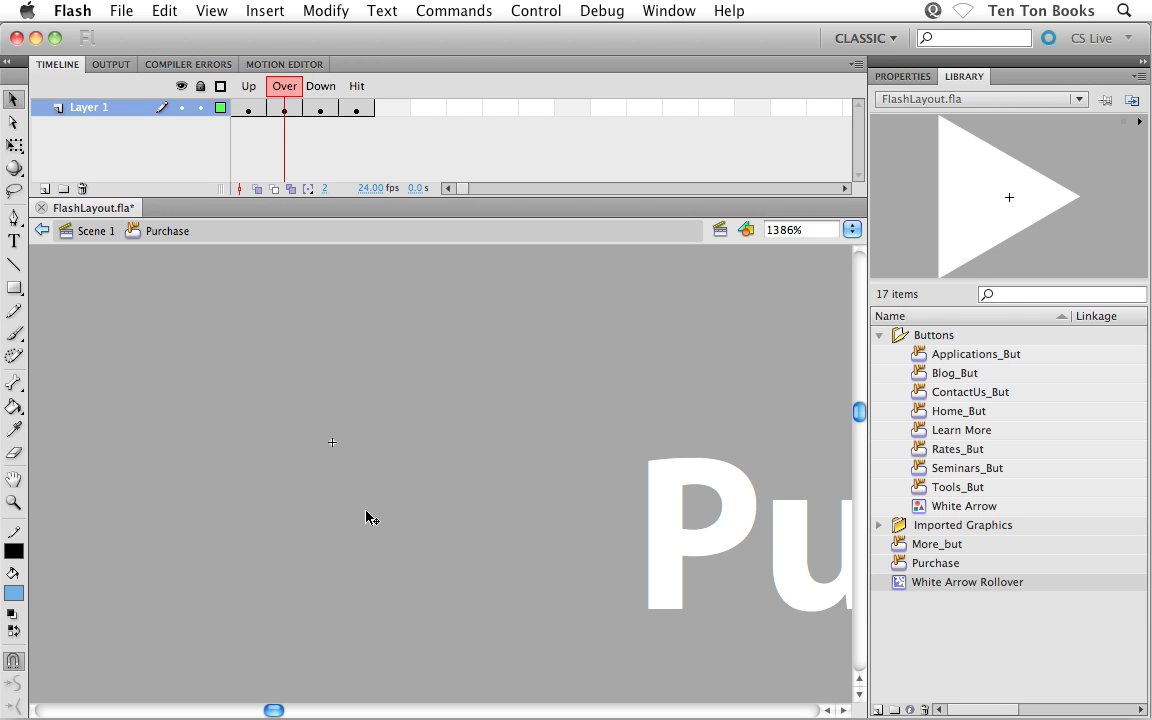
{"action": "key", "text": "super+z"}
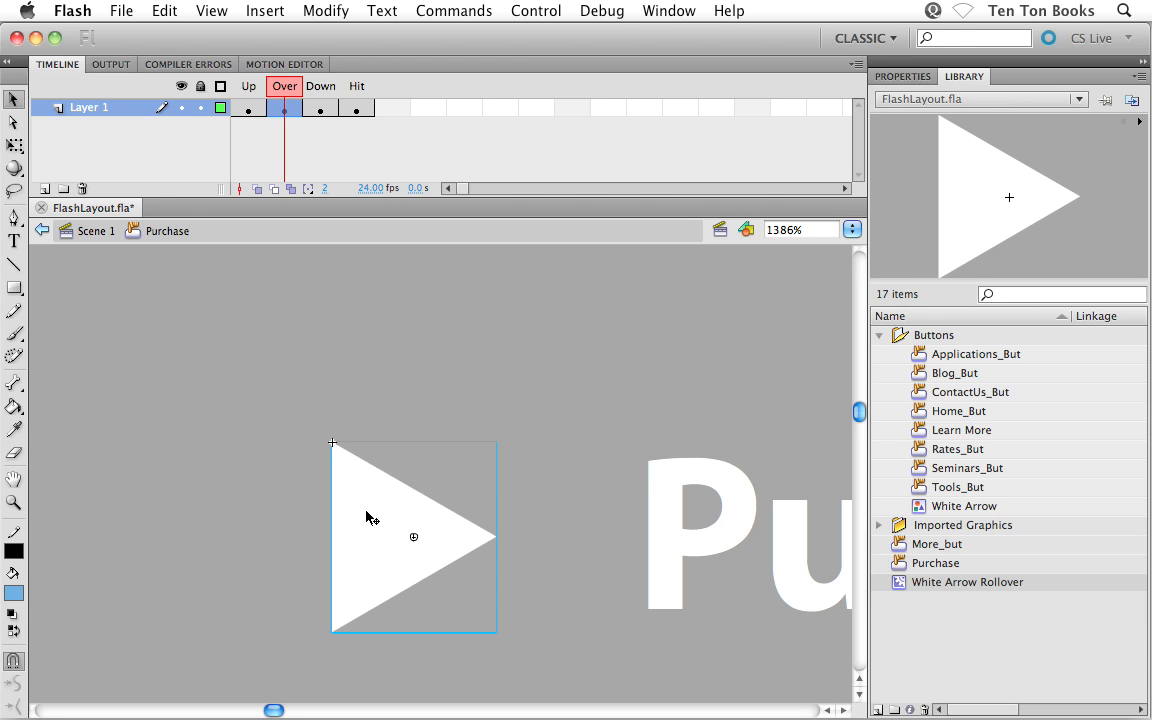
Step: Change the Purchase heading's text color in the Over frame to light blue #62A3D6 and deselect the text
{"action": "key", "text": "h"}
{"action": "left_click_drag", "start_coordinate": [658, 470], "coordinate": [358, 439]}
{"action": "left_click_drag", "start_coordinate": [559, 520], "coordinate": [231, 504]}
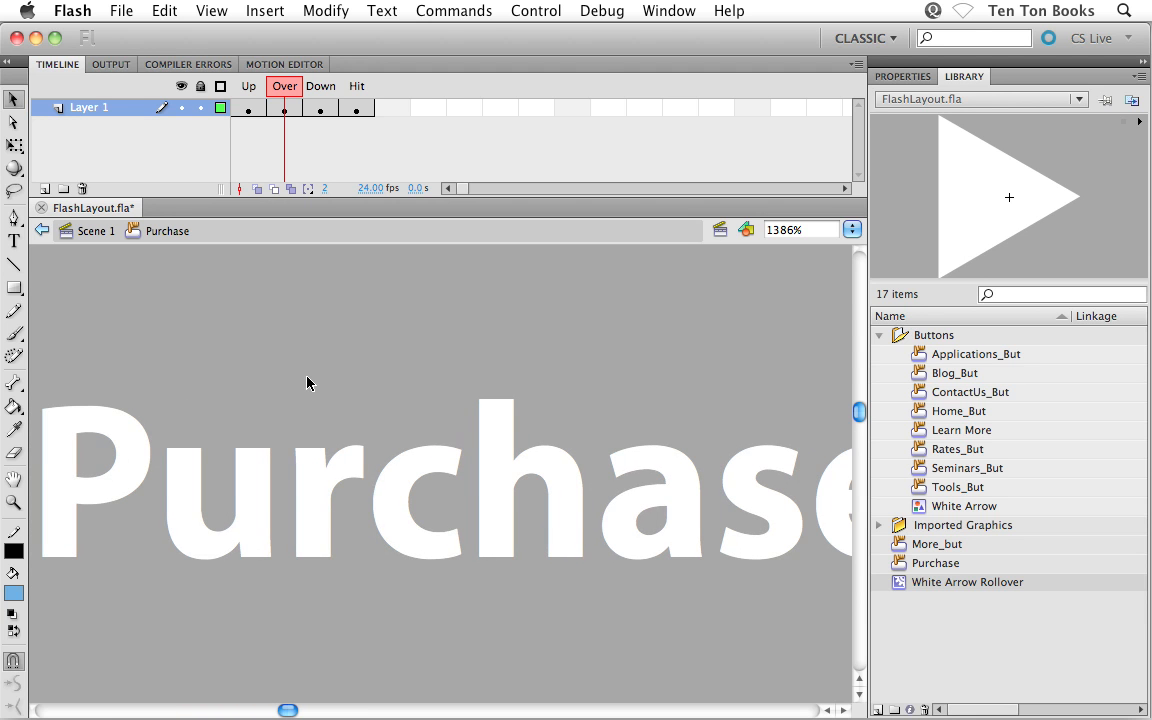
{"action": "key", "text": "super+minus"}
{"action": "mouse_move", "coordinate": [329, 398]}
{"action": "left_mouse_down"}
{"action": "mouse_move", "coordinate": [350, 380]}
{"action": "mouse_move", "coordinate": [338, 379]}
{"action": "left_mouse_up"}
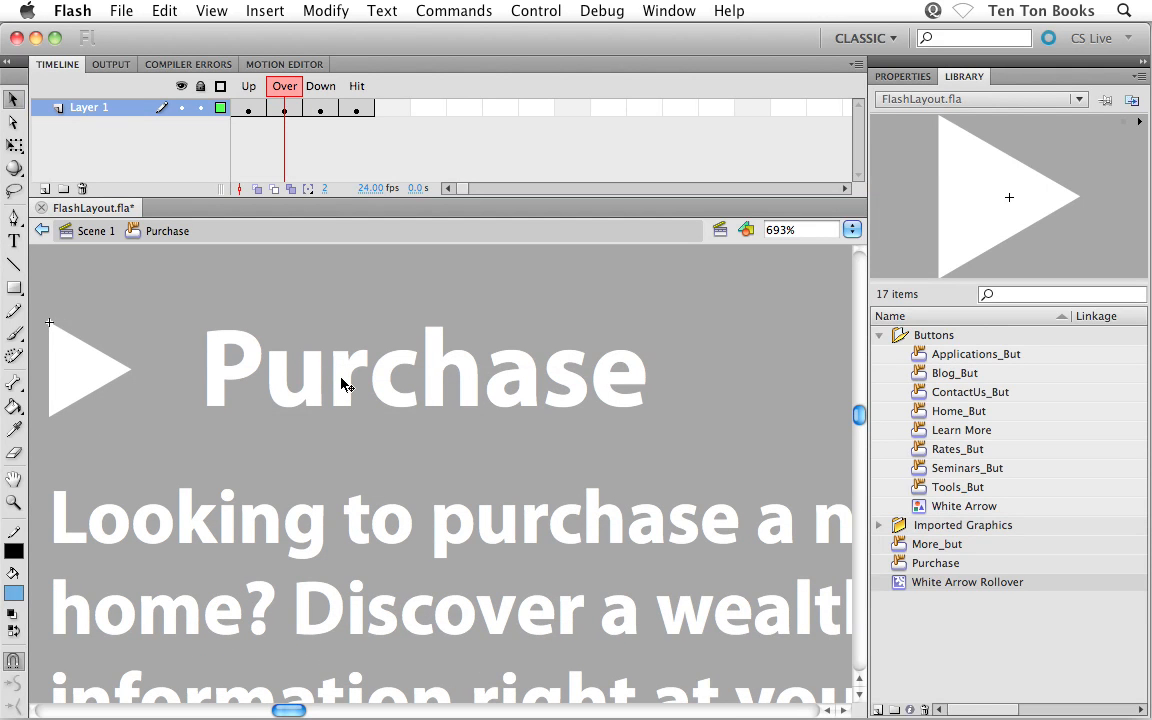
{"action": "left_click", "coordinate": [345, 418]}
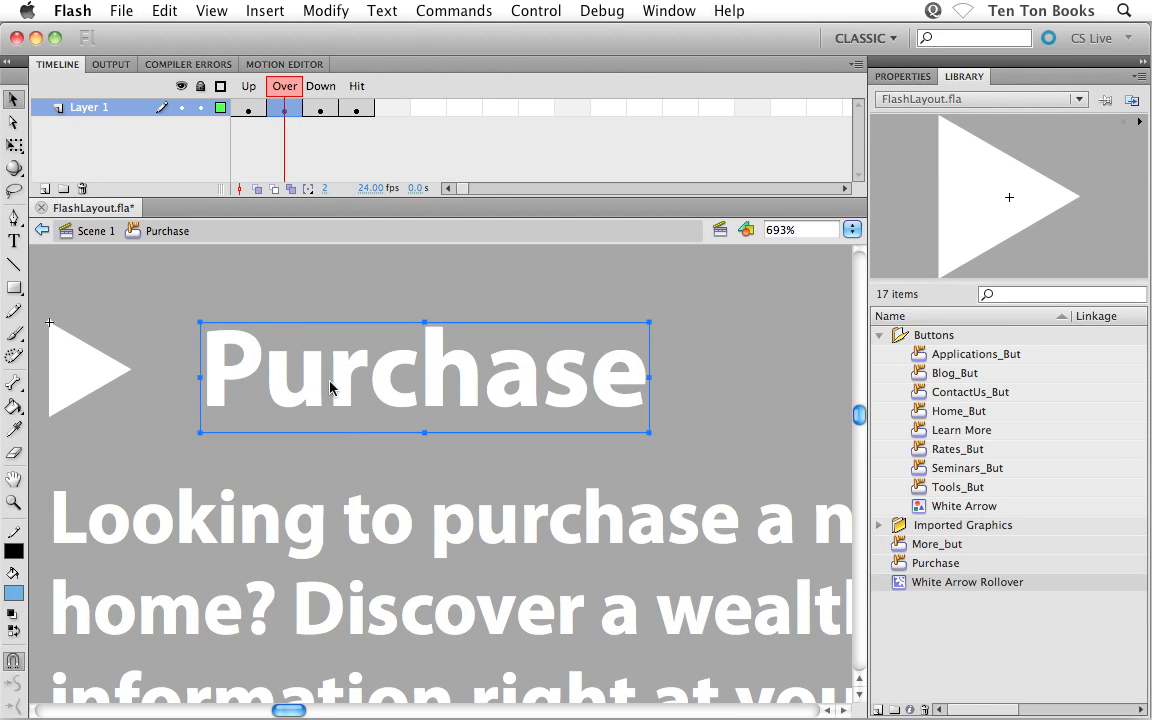
{"action": "double_click", "coordinate": [329, 388]}
{"action": "left_click_drag", "start_coordinate": [192, 342], "coordinate": [634, 386]}
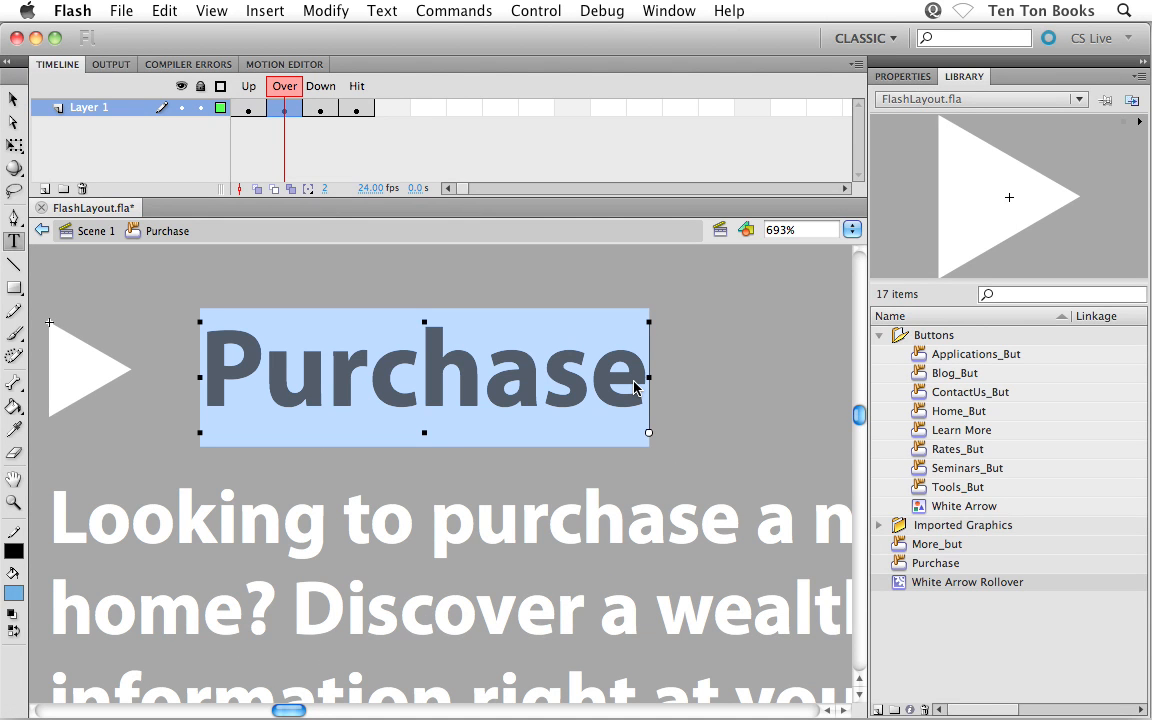
{"action": "left_click", "coordinate": [14, 595]}
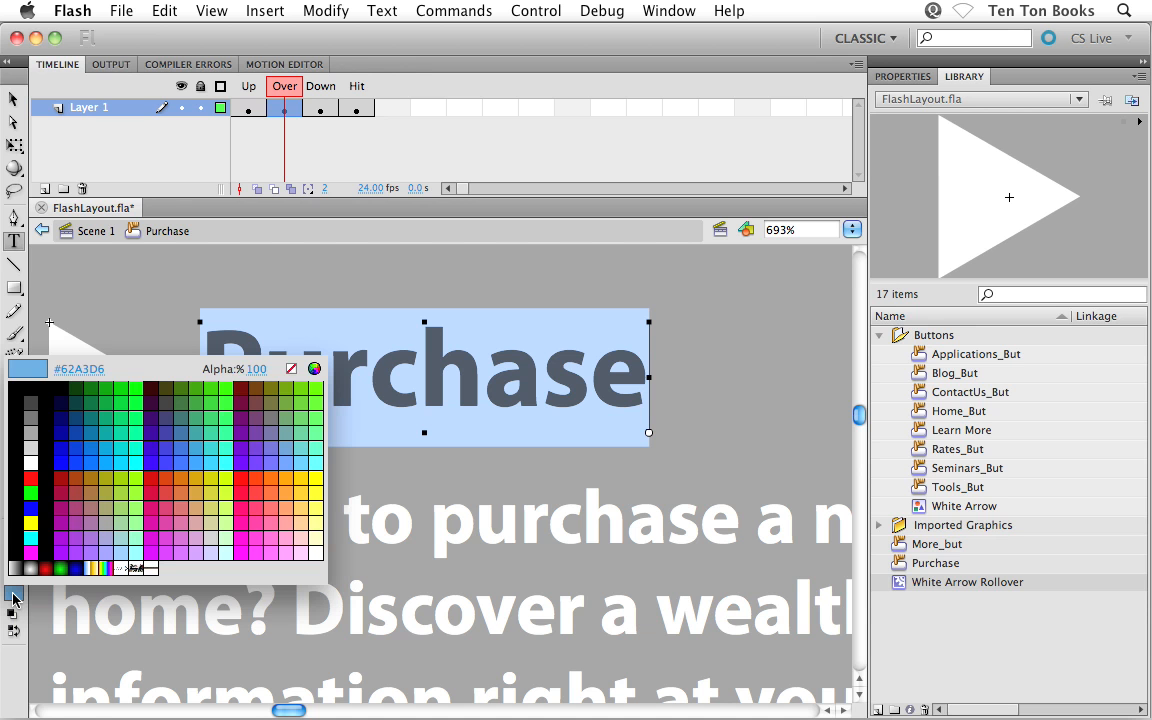
{"action": "left_click", "coordinate": [32, 375]}
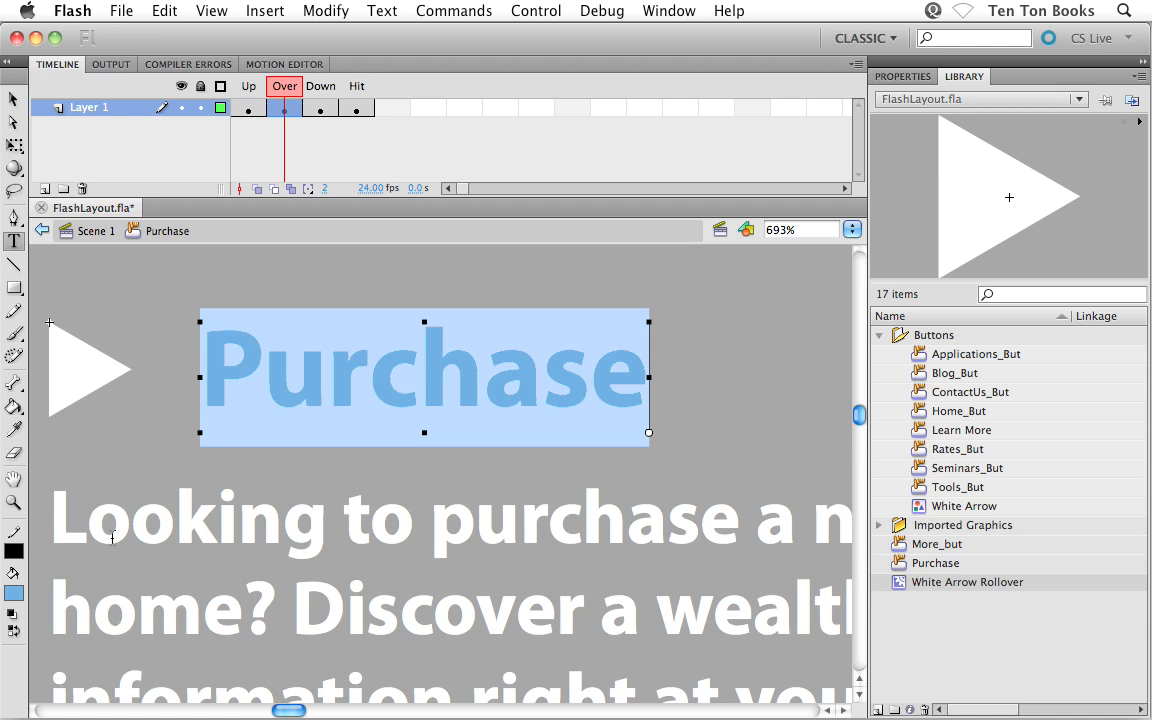
{"action": "left_click", "coordinate": [13, 99]}
{"action": "left_click", "coordinate": [715, 323]}
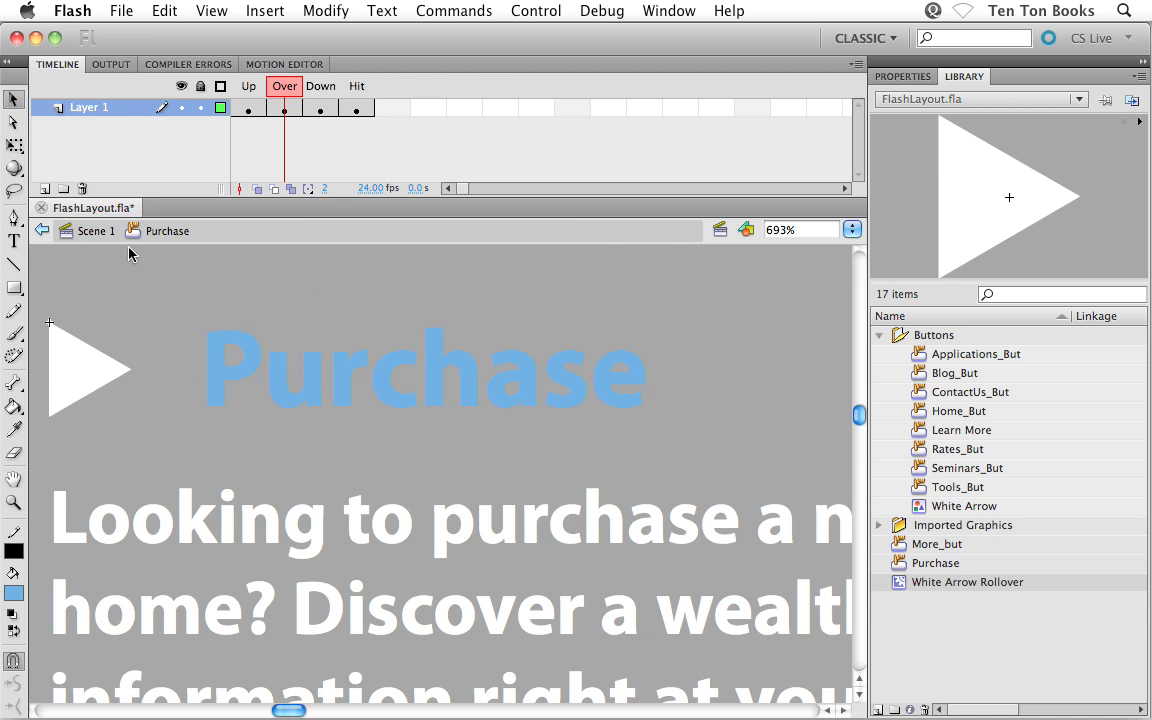
Step: Return to Scene 1 and set the document's stage background color to white
{"action": "left_click", "coordinate": [97, 231]}
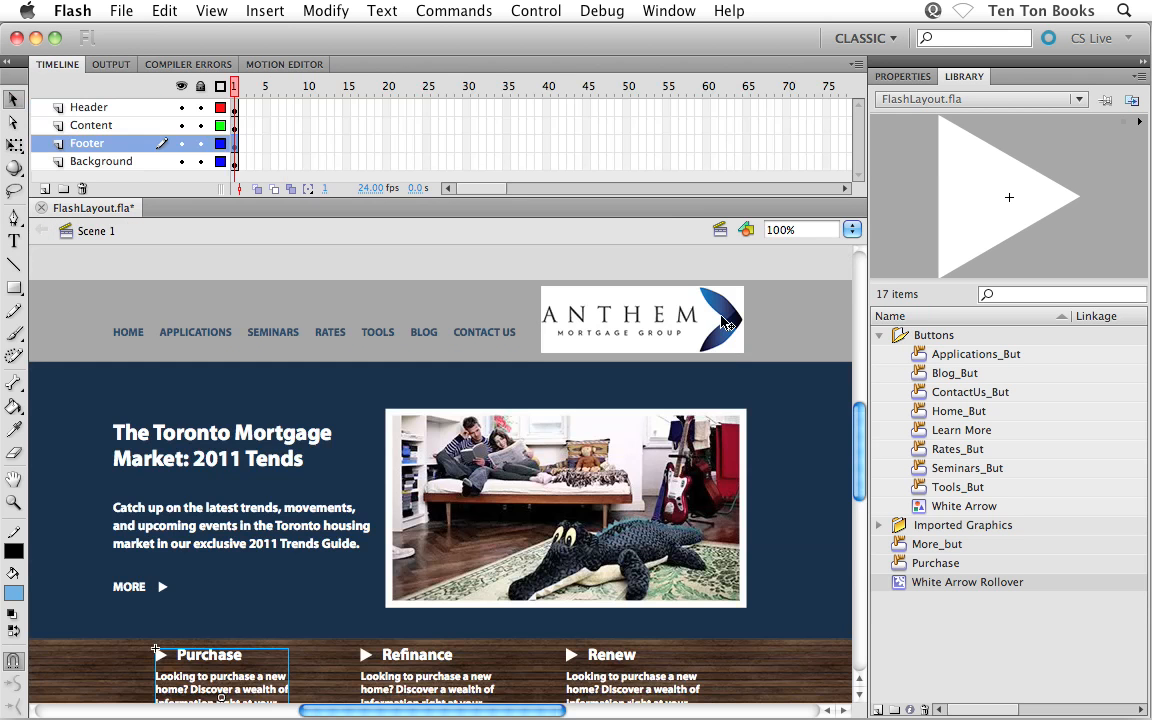
{"action": "left_click", "coordinate": [903, 76]}
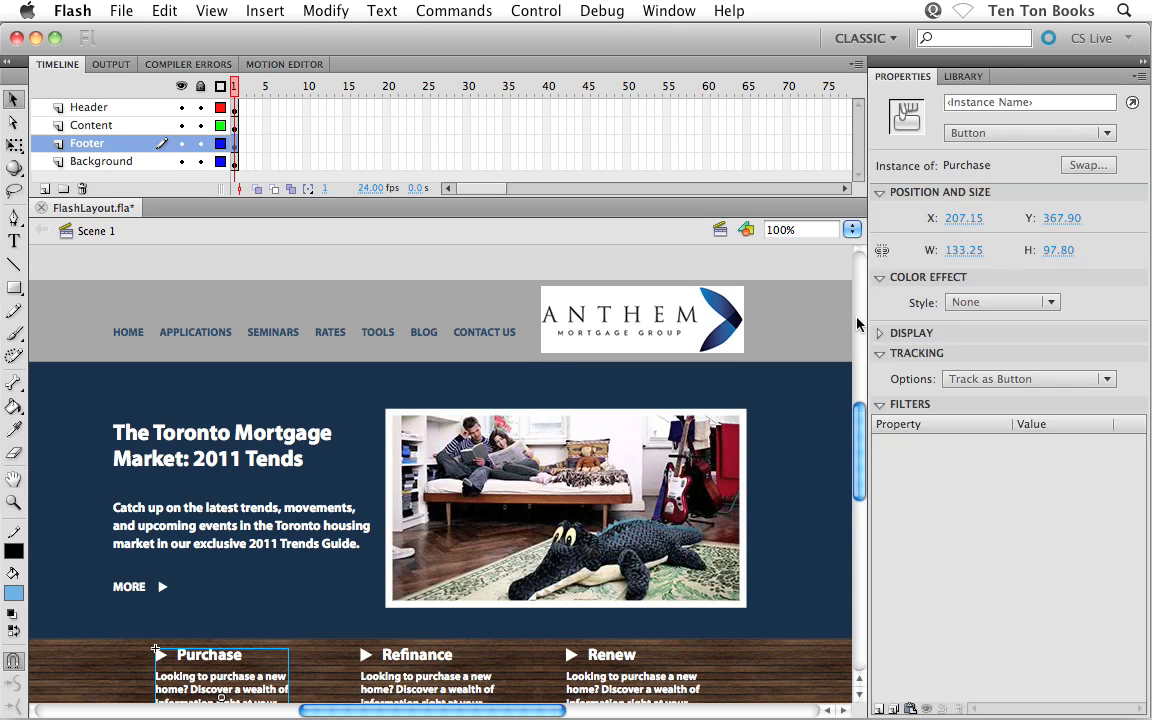
{"action": "left_click", "coordinate": [822, 318]}
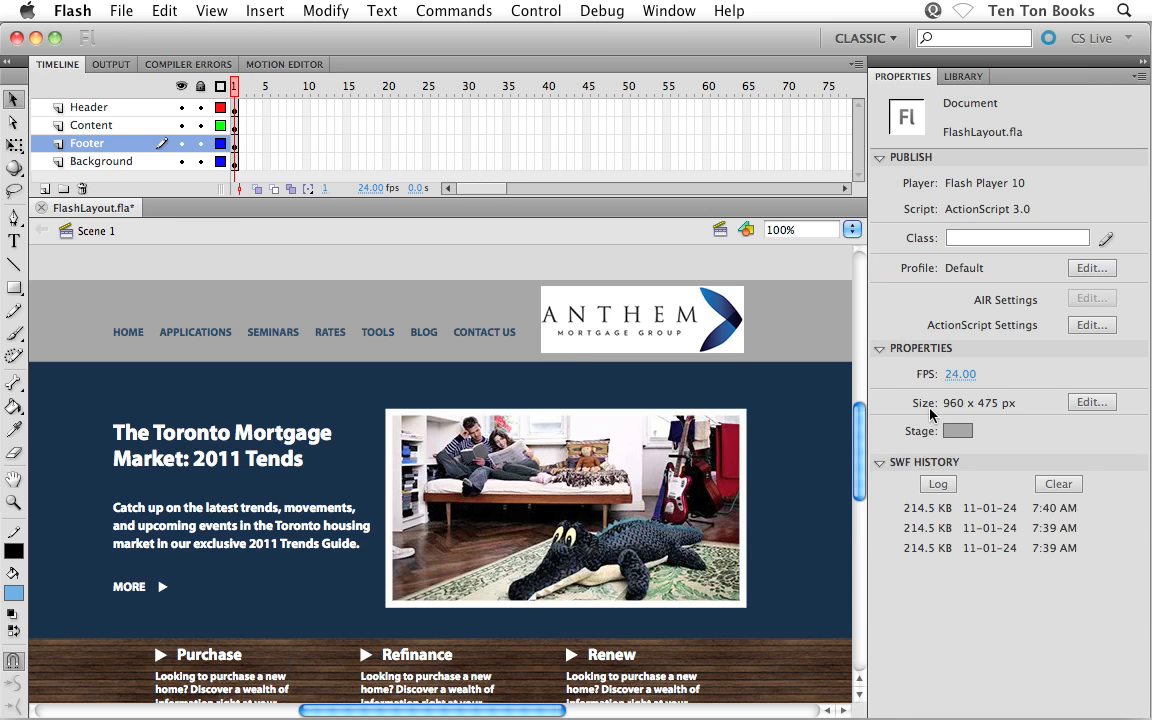
{"action": "left_click", "coordinate": [957, 431]}
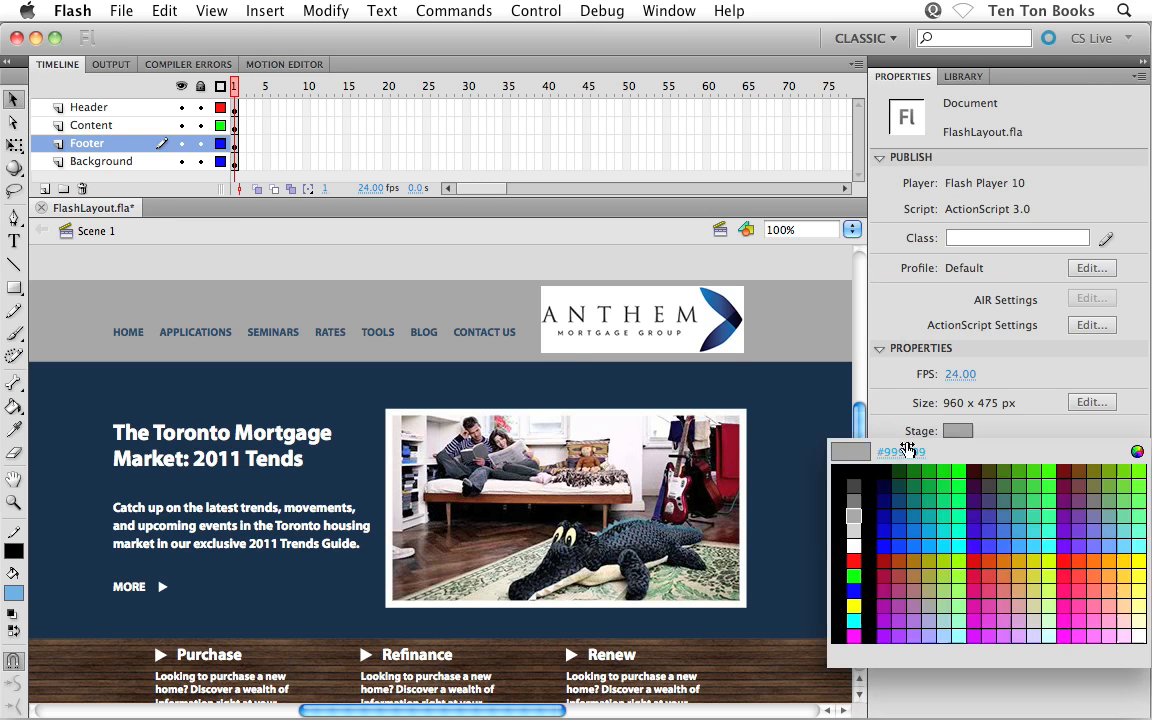
{"action": "left_click", "coordinate": [853, 531]}
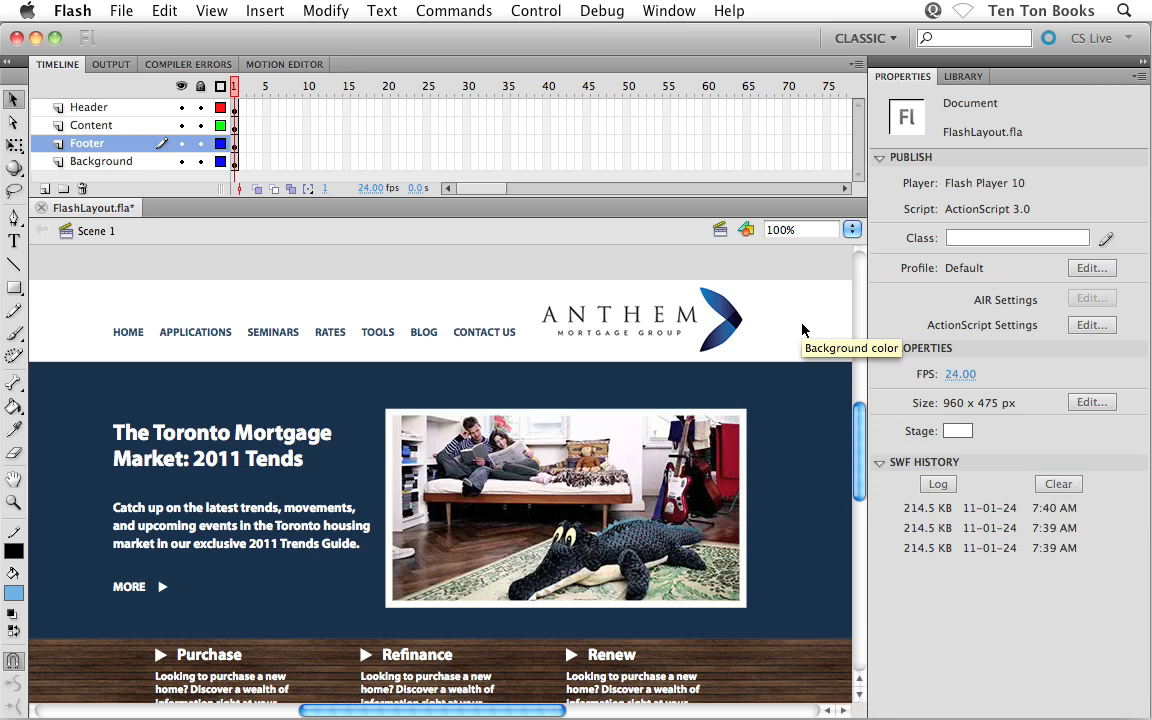
Step: Save FlashLayout.fla, test the movie, and move the preview window up to check the Purchase button
{"action": "key", "text": "super+s"}
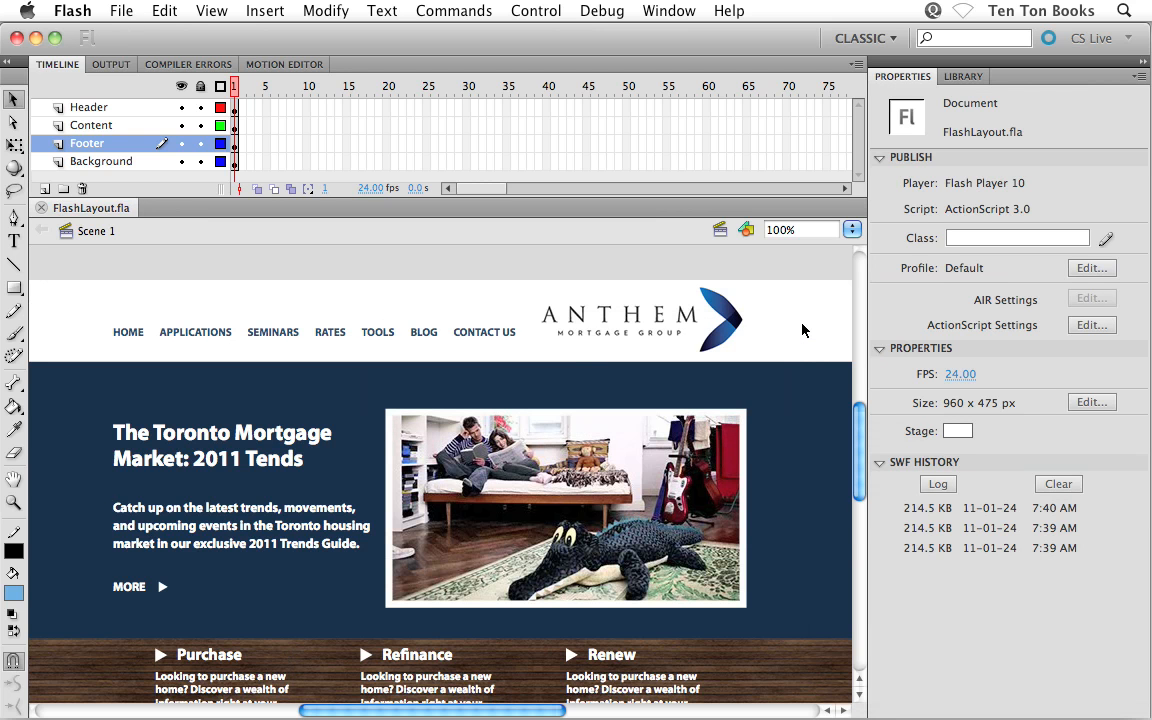
{"action": "key", "text": "super+Return"}
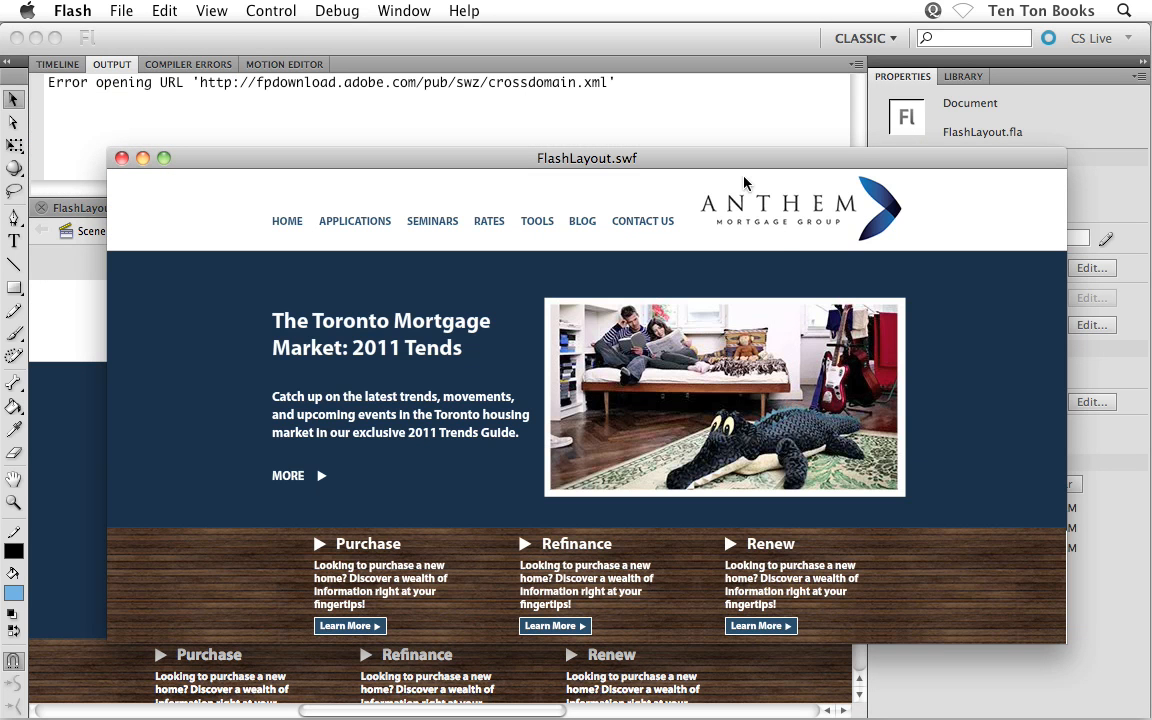
{"action": "left_click_drag", "start_coordinate": [730, 160], "coordinate": [721, 112]}
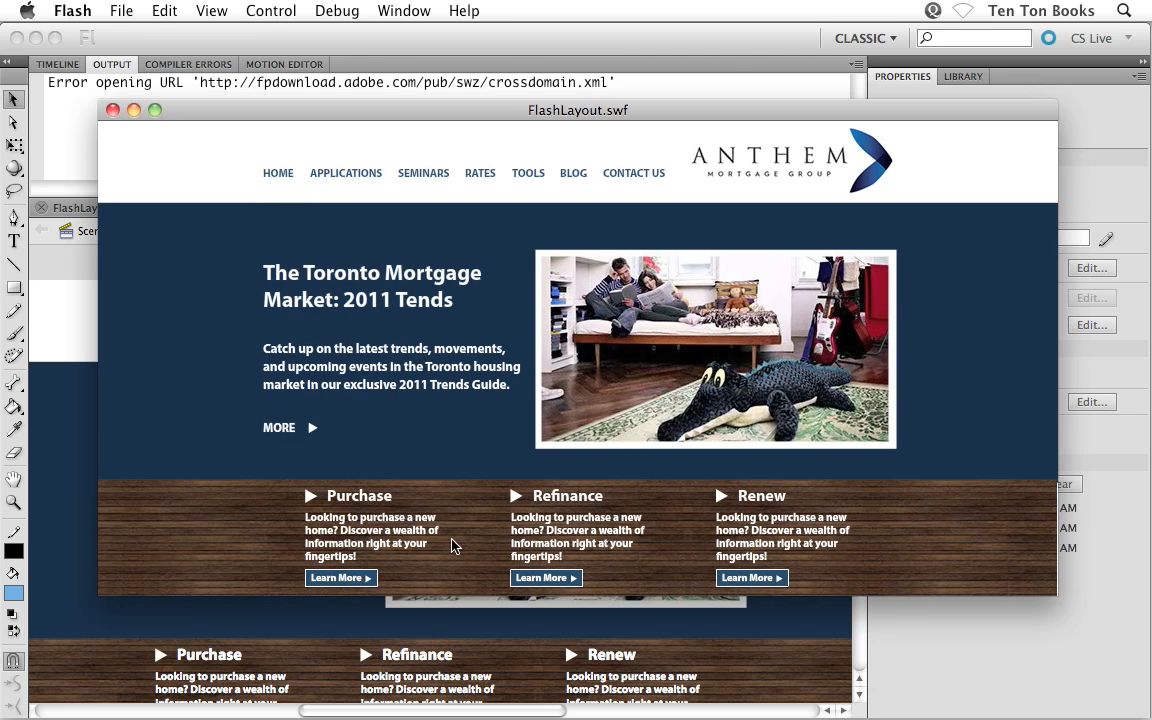